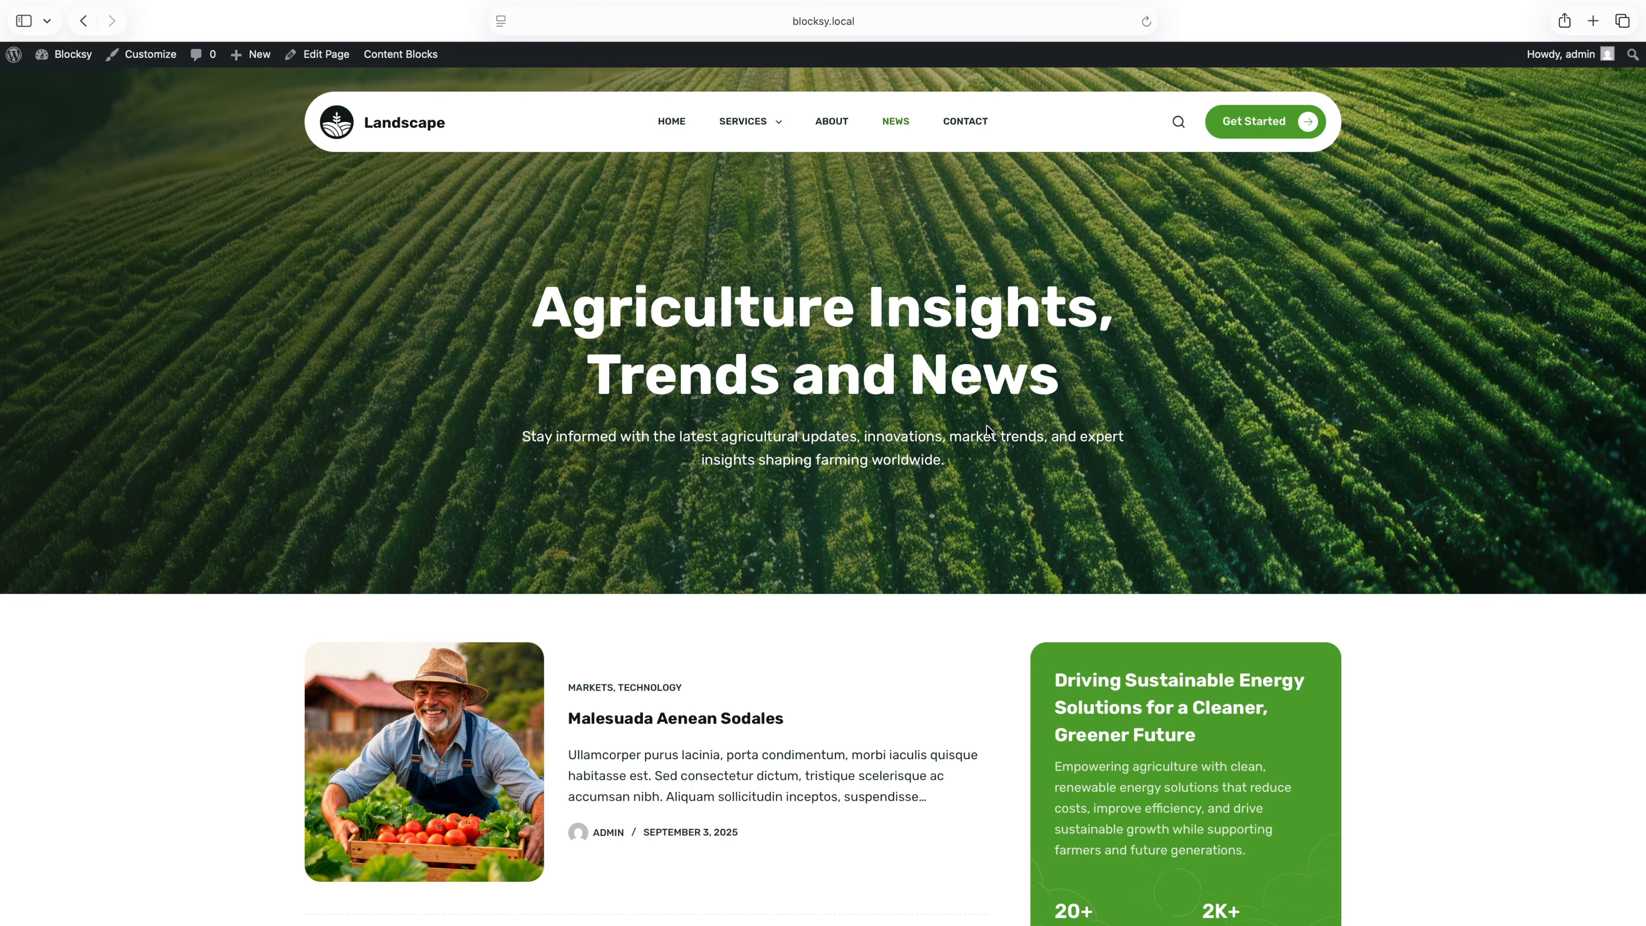
Open the Malesuada Aenean Sodales post and bring up the Single Post title options in the Customizer.
{"action": "left_click", "coordinate": [769, 717]}
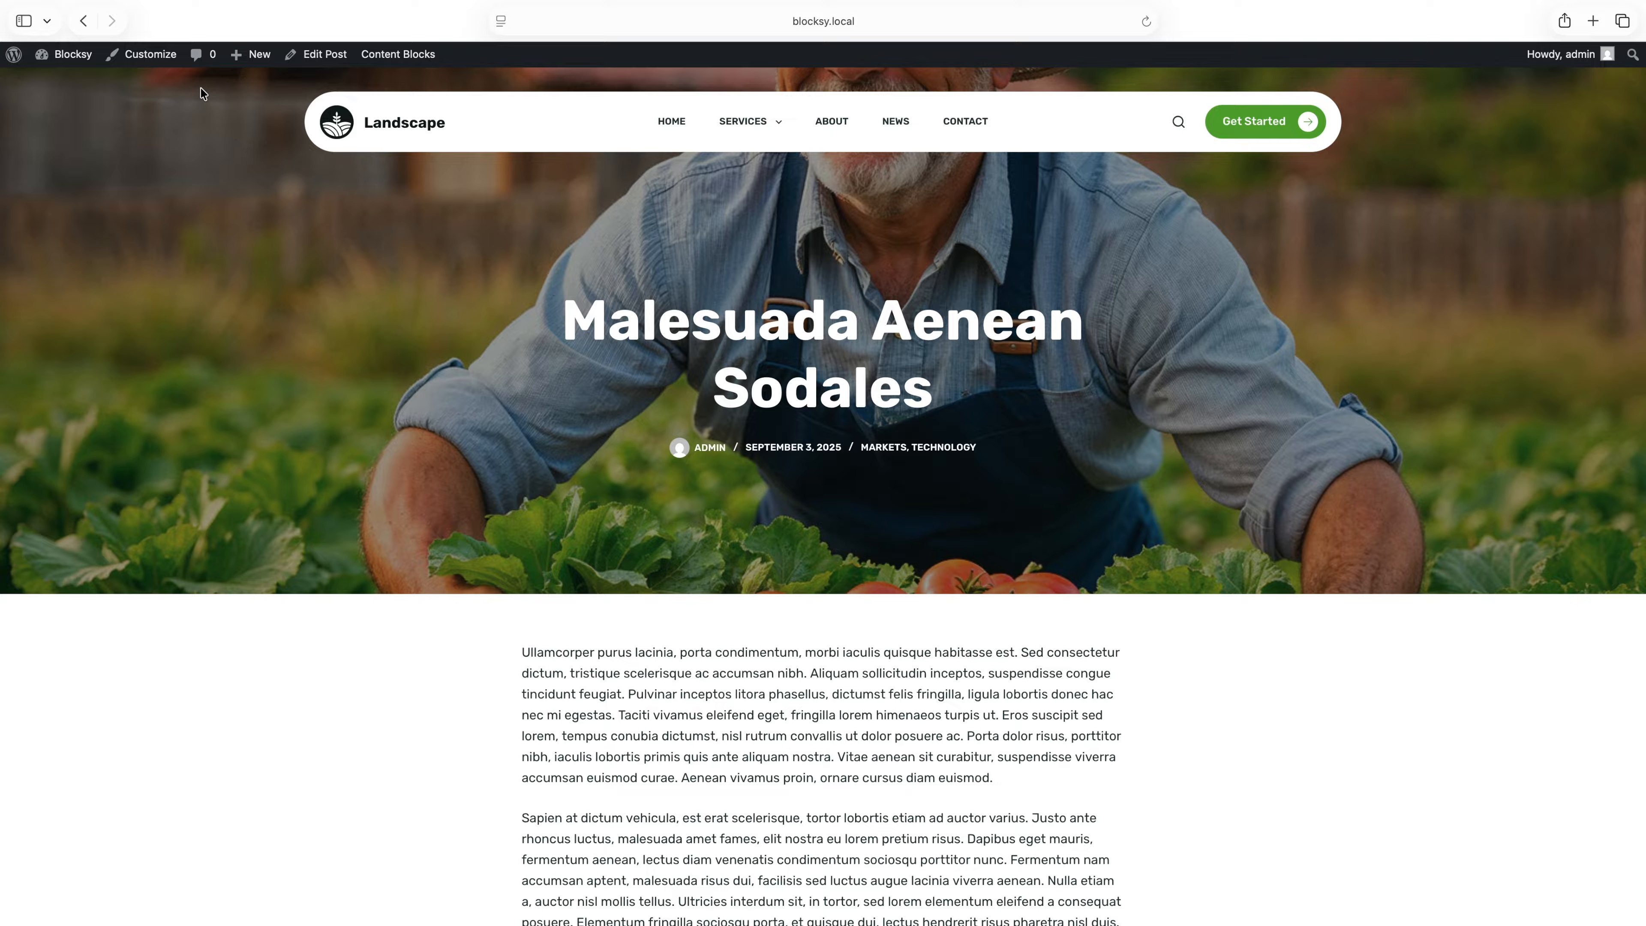
{"action": "left_click", "coordinate": [176, 60]}
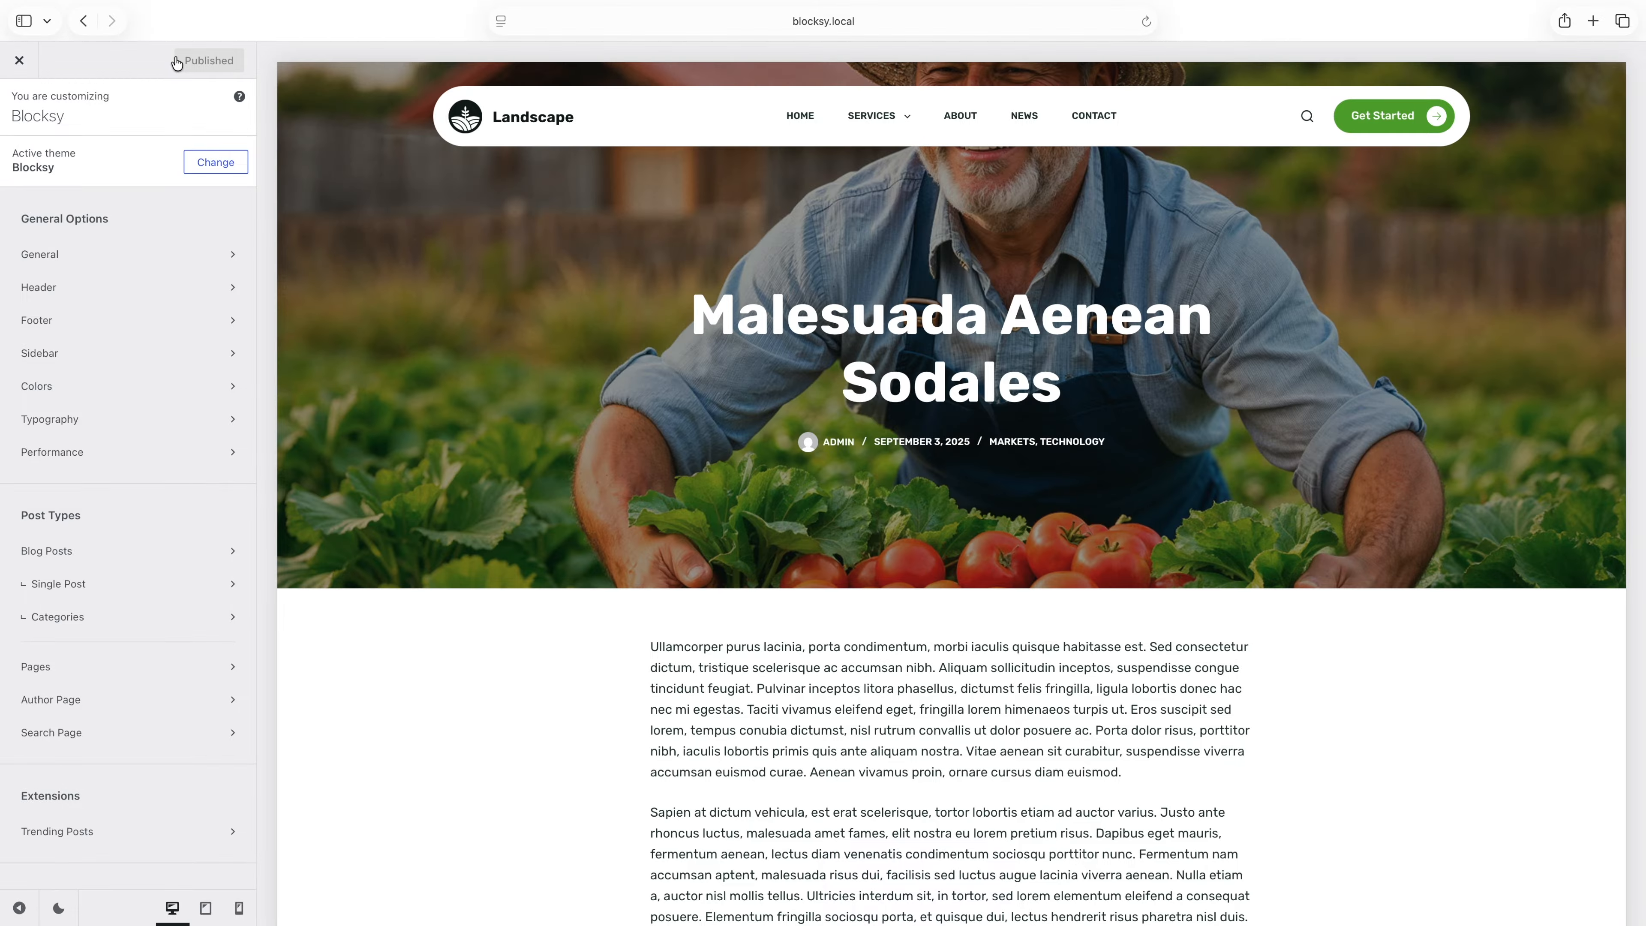
{"action": "left_click", "coordinate": [217, 582]}
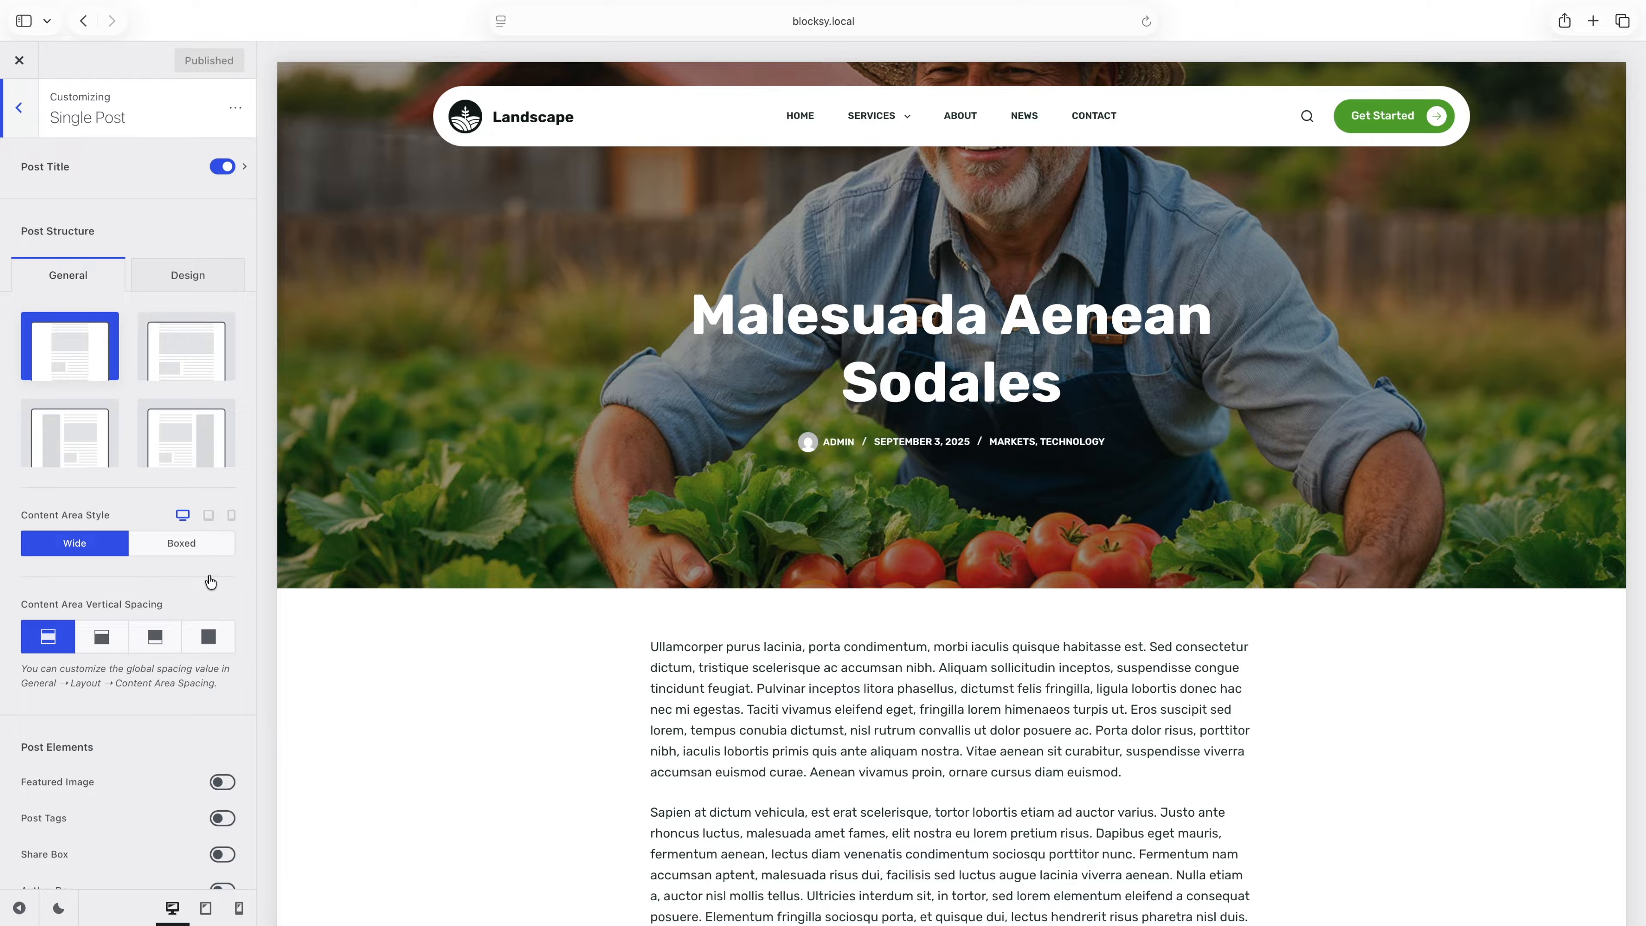
{"action": "left_click", "coordinate": [162, 186]}
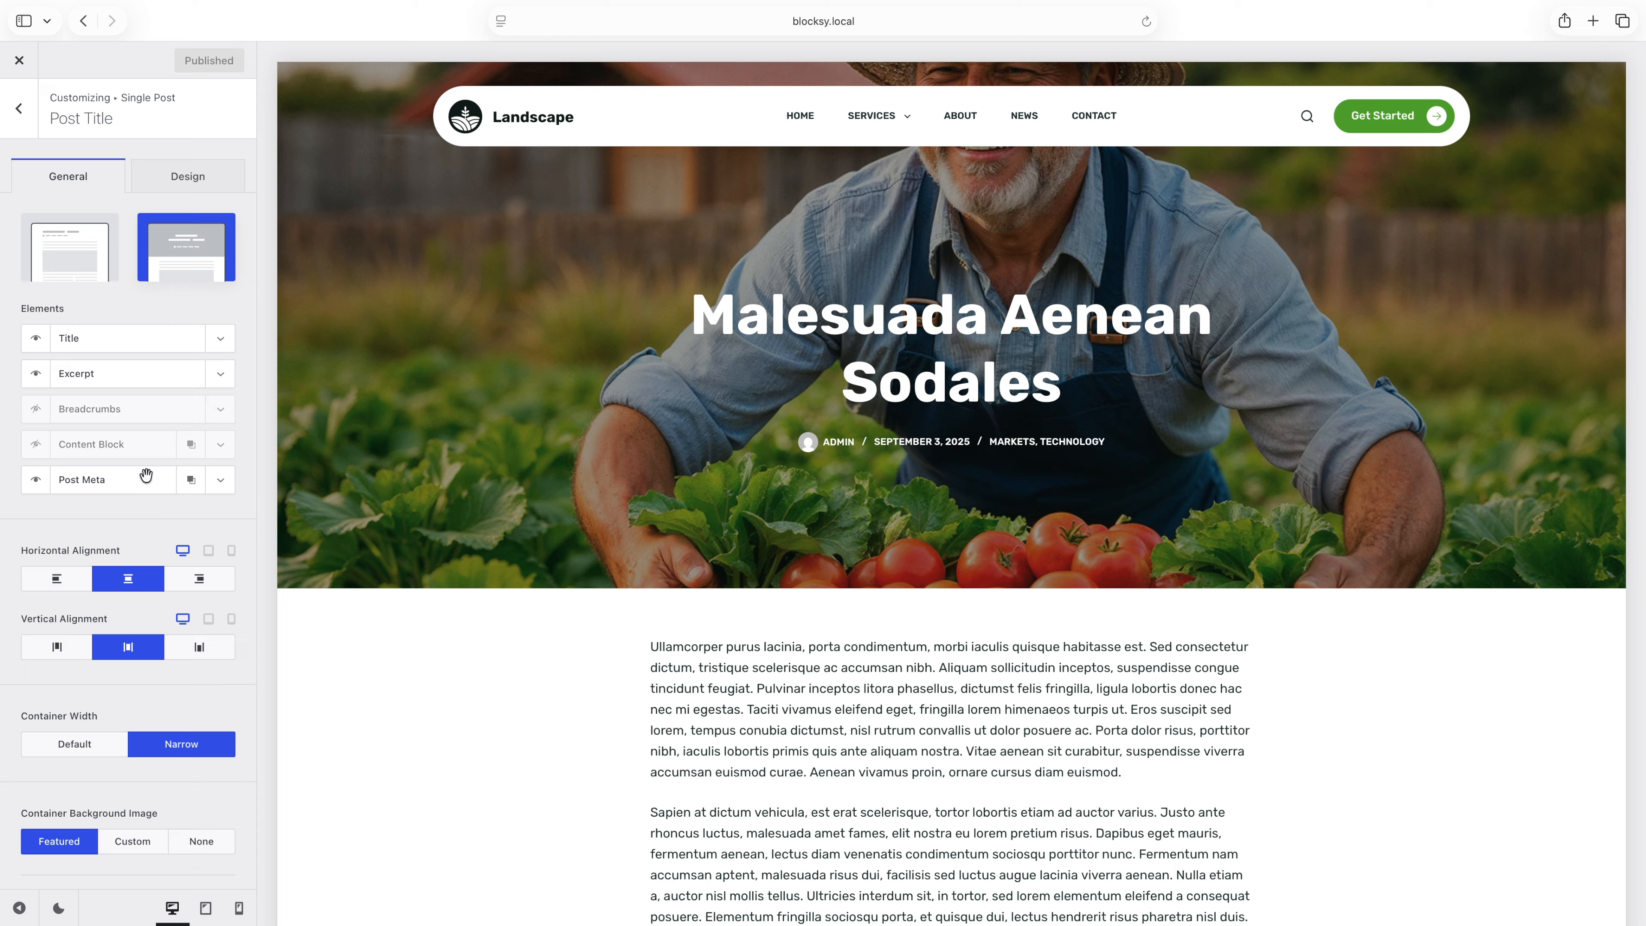
Move the Post Meta element above Title in the post title, and review the Title element and design options.
{"action": "left_click_drag", "start_coordinate": [144, 478], "coordinate": [143, 331]}
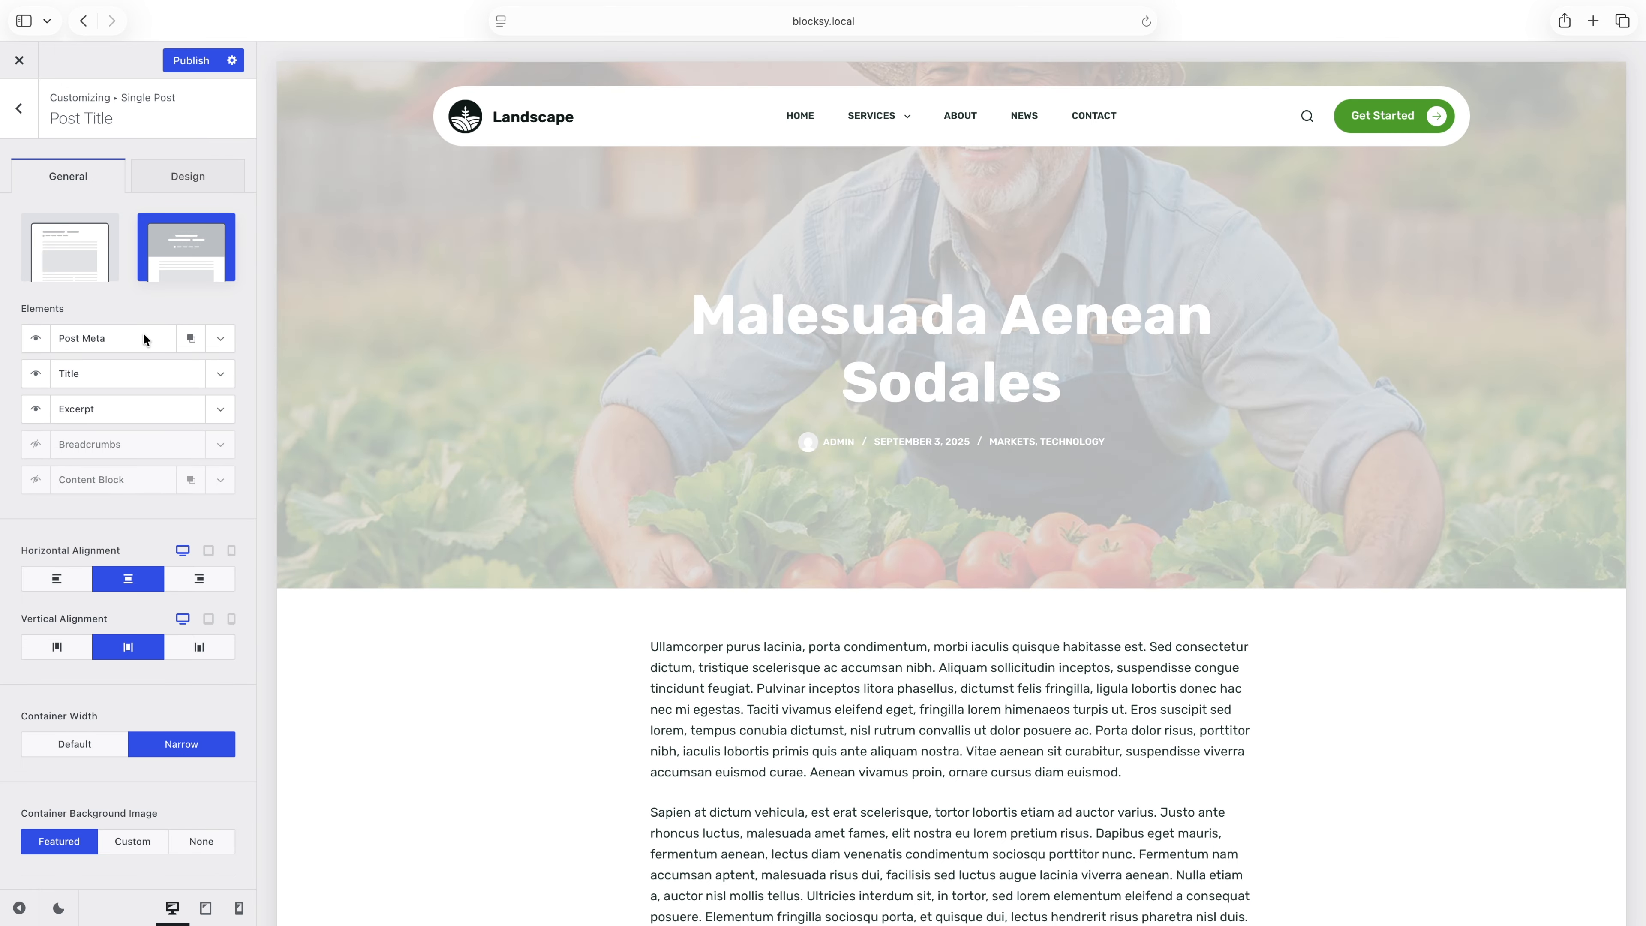
{"action": "left_click", "coordinate": [220, 374]}
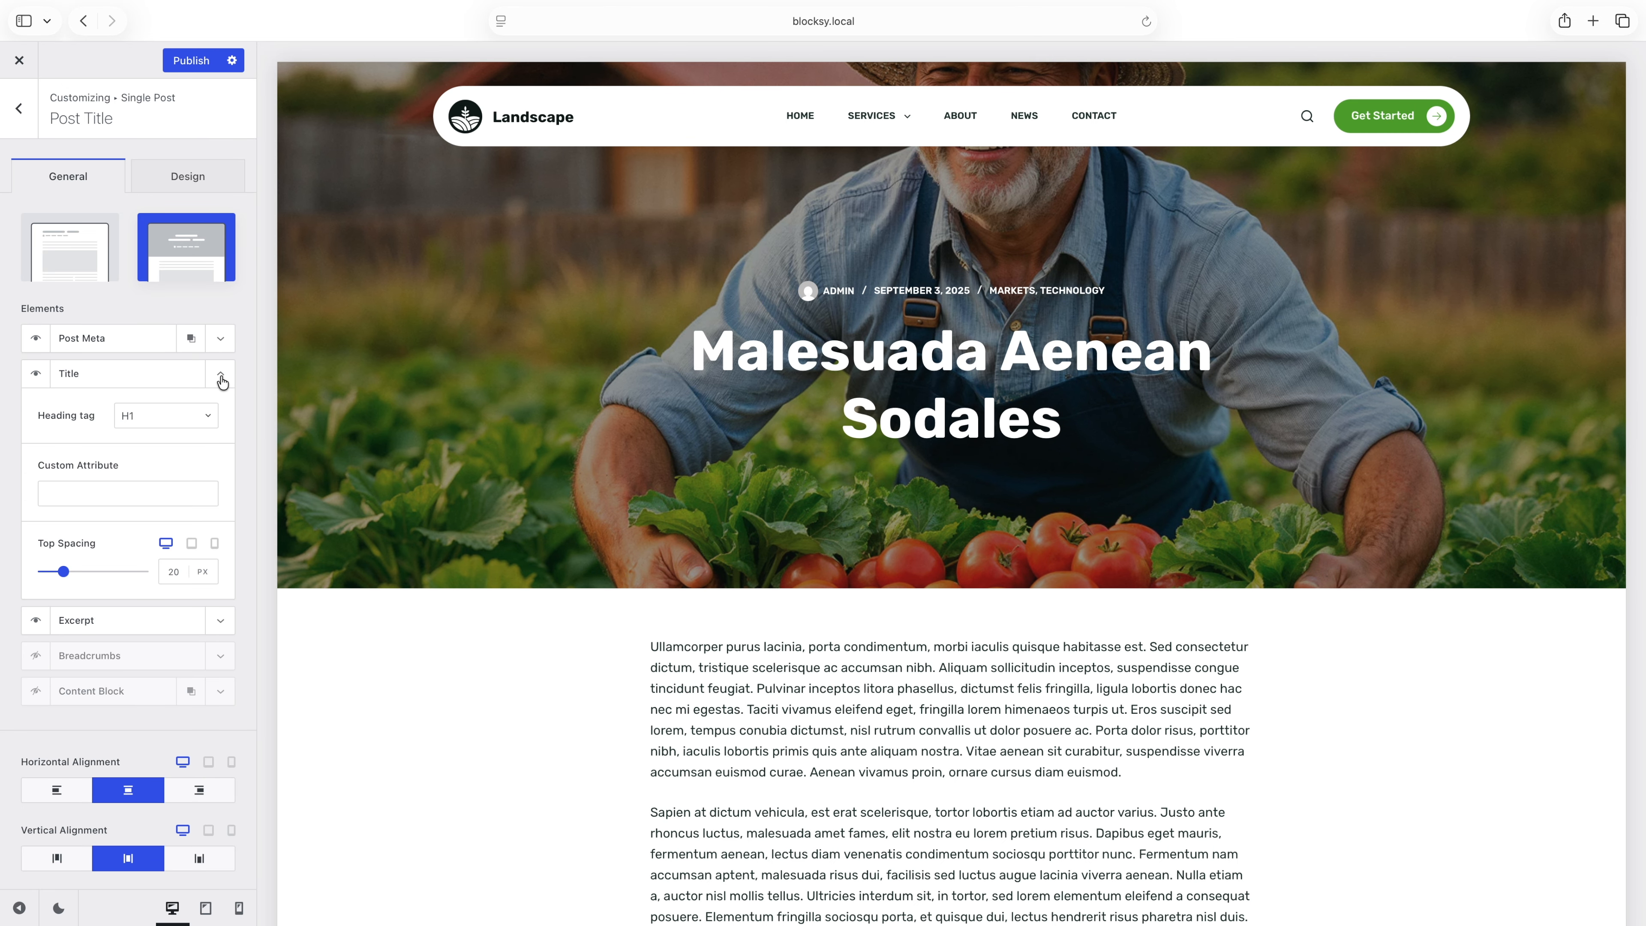
{"action": "left_click", "coordinate": [221, 378]}
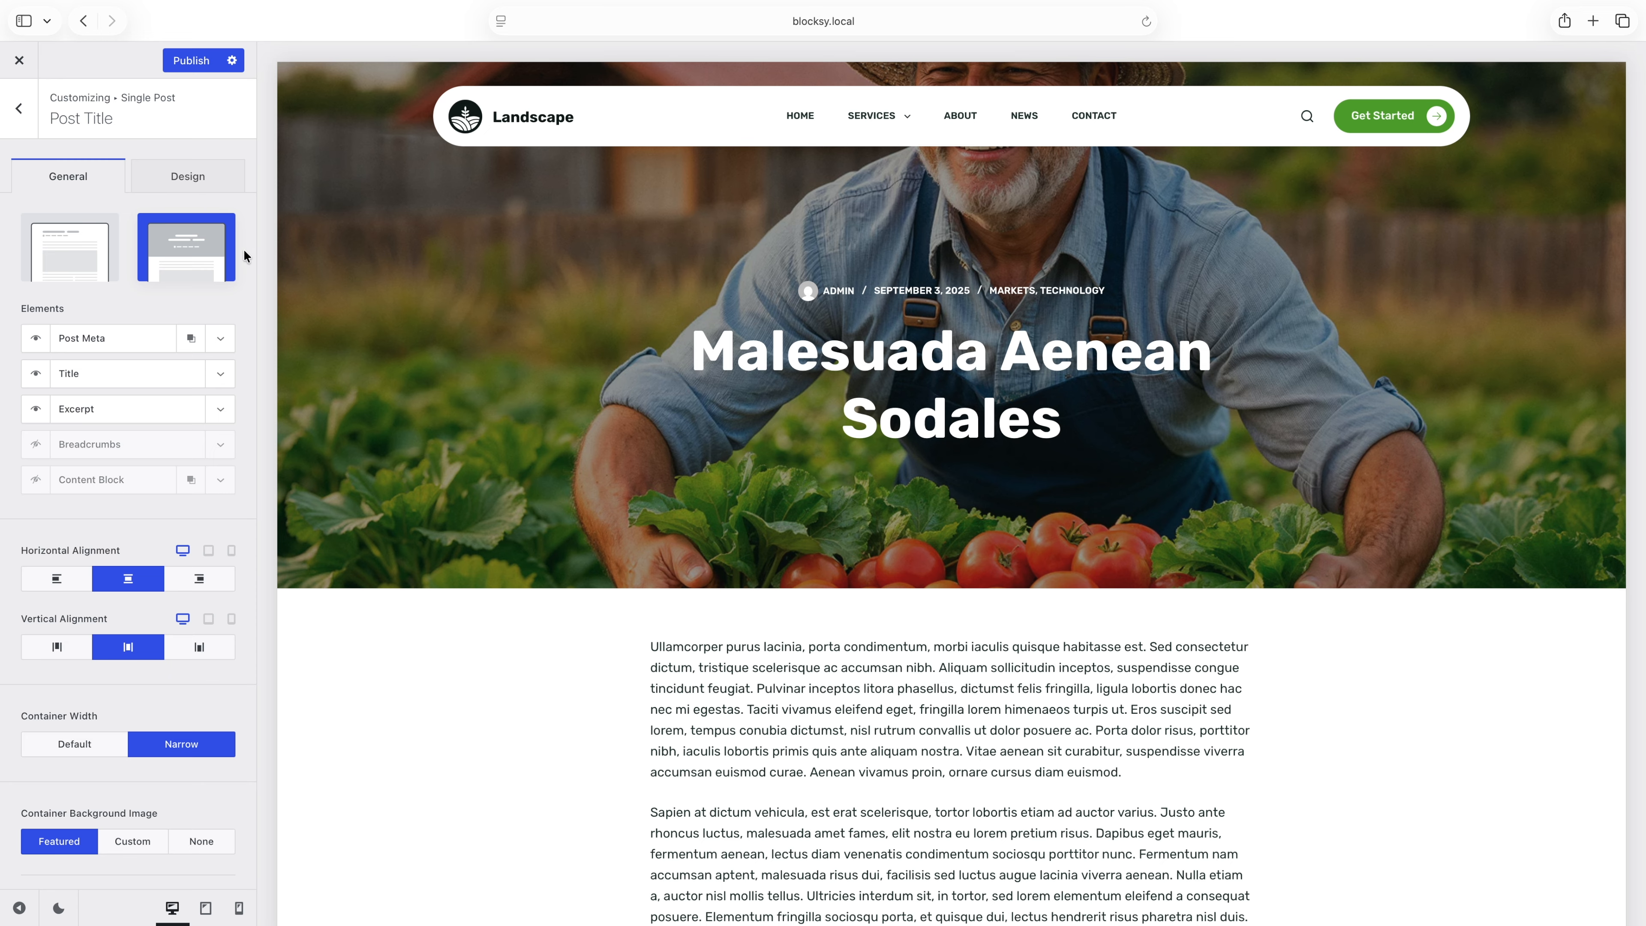
{"action": "left_click", "coordinate": [228, 195]}
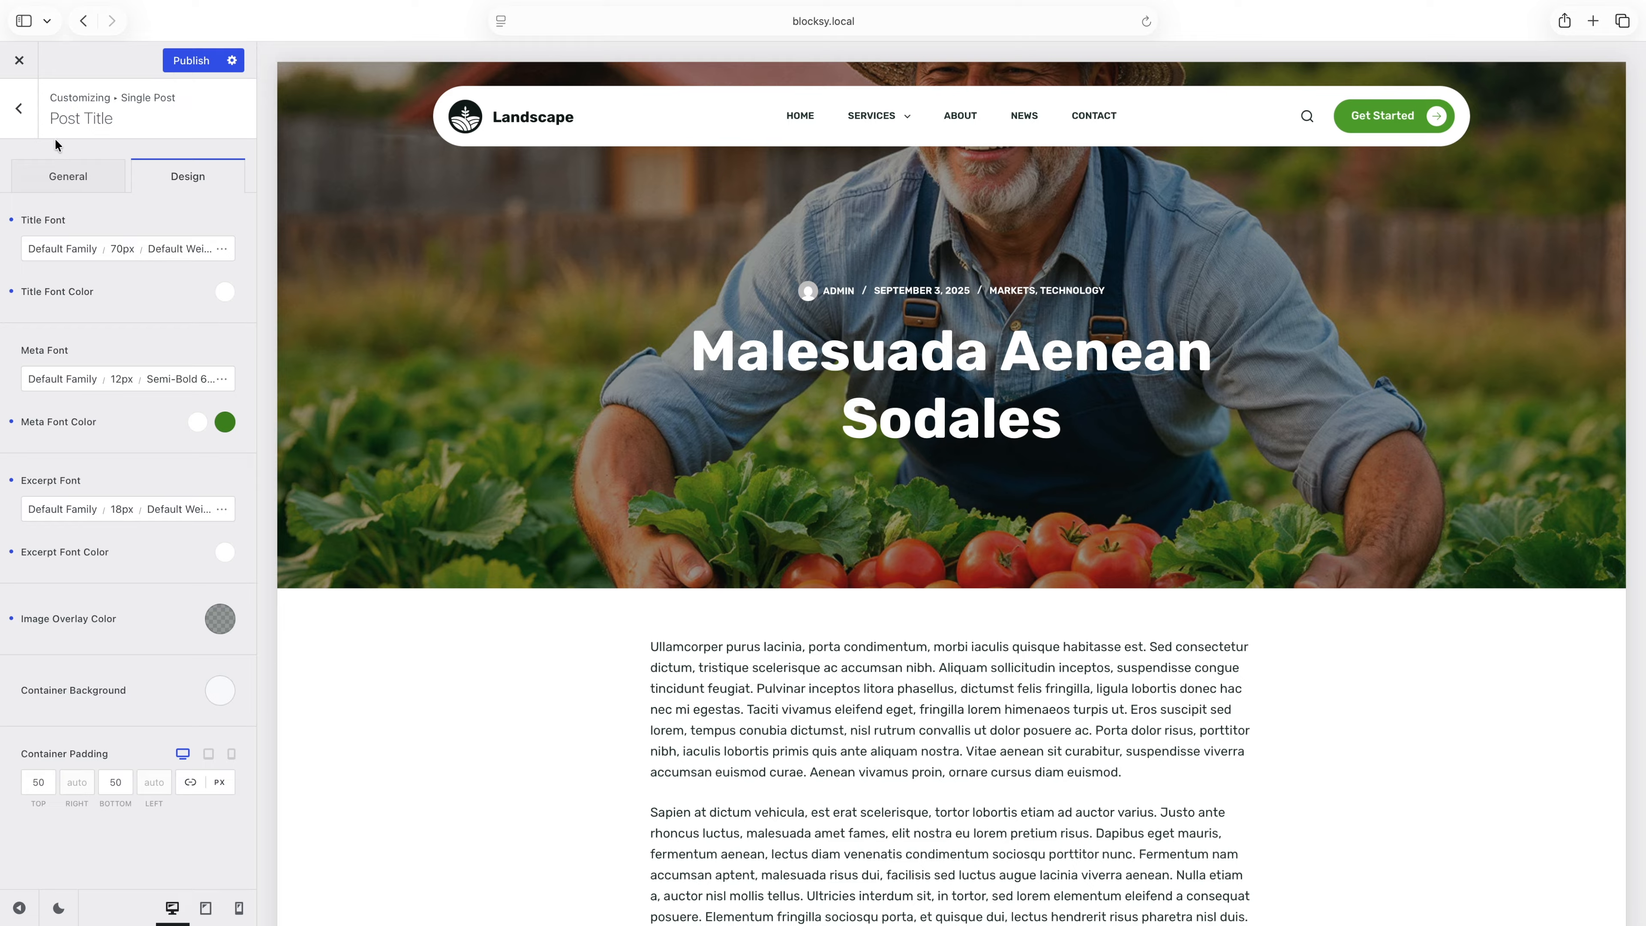
{"action": "left_click", "coordinate": [29, 133]}
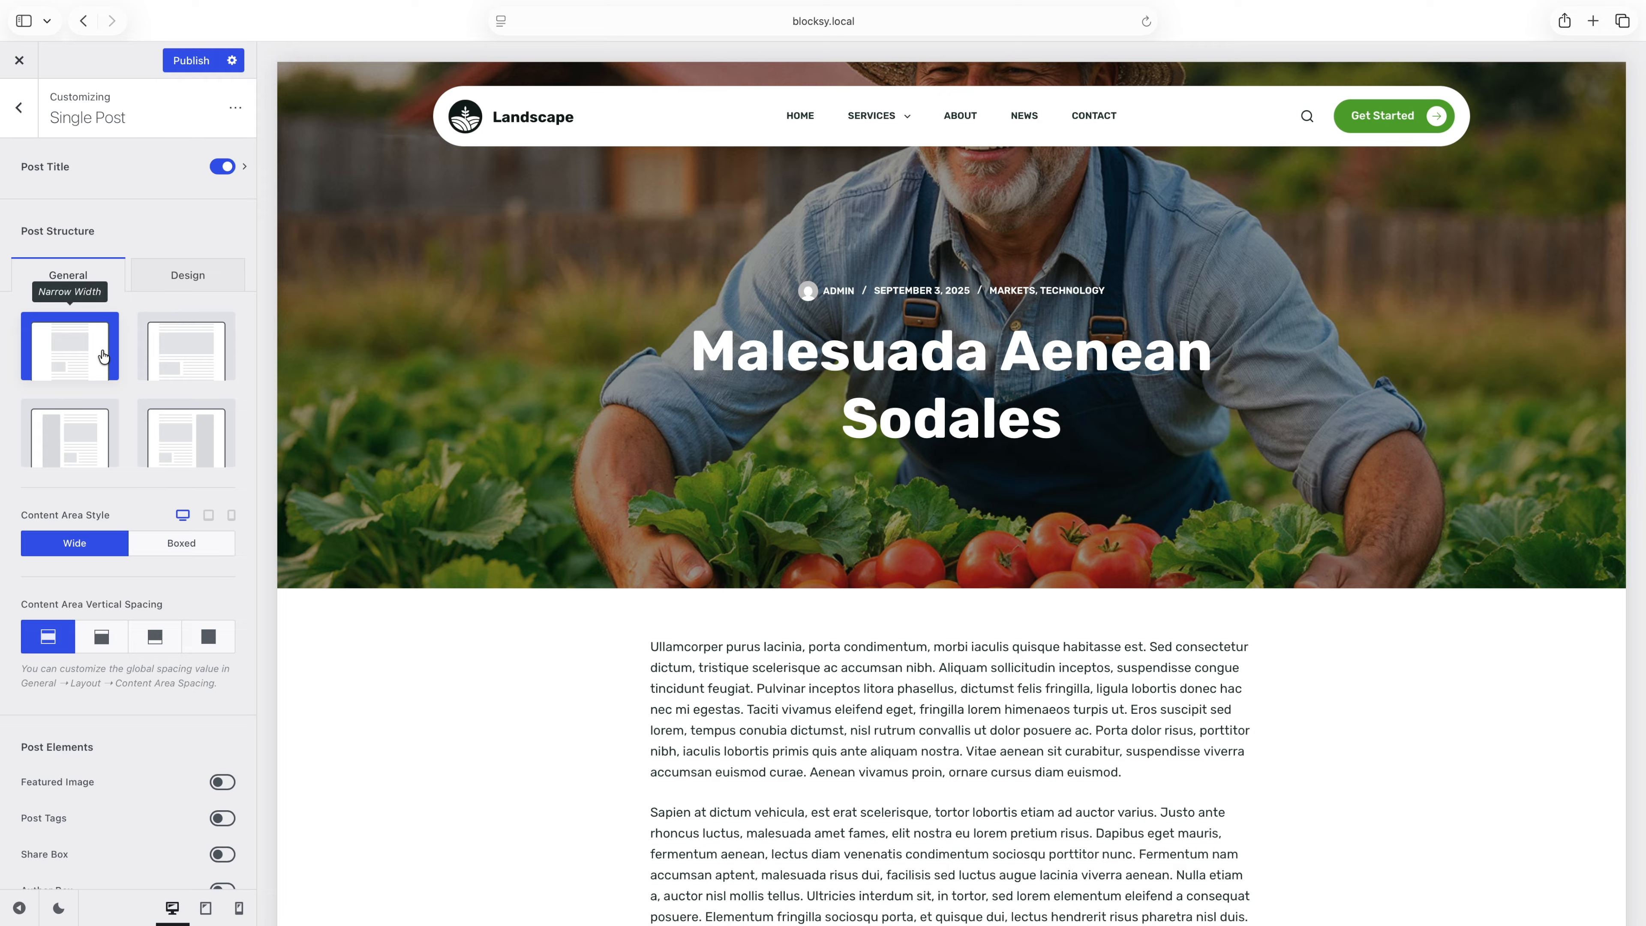
Try the wider layout without a sidebar, and set the post structure to the right sidebar layout.
{"action": "left_click", "coordinate": [176, 352]}
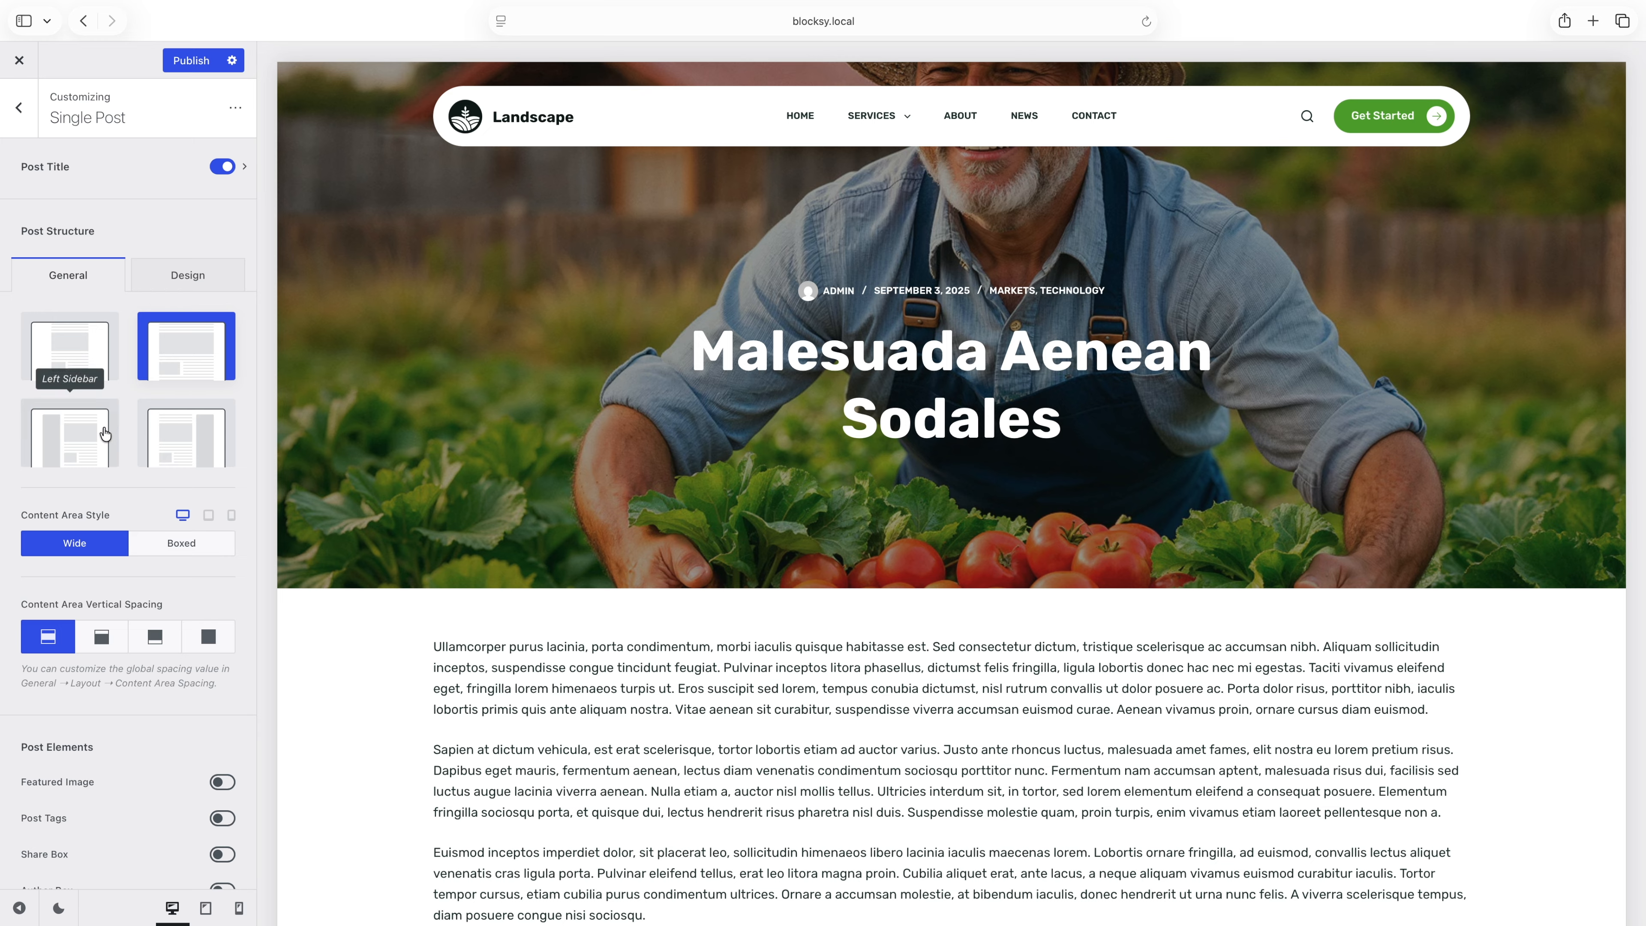
{"action": "left_click", "coordinate": [208, 434]}
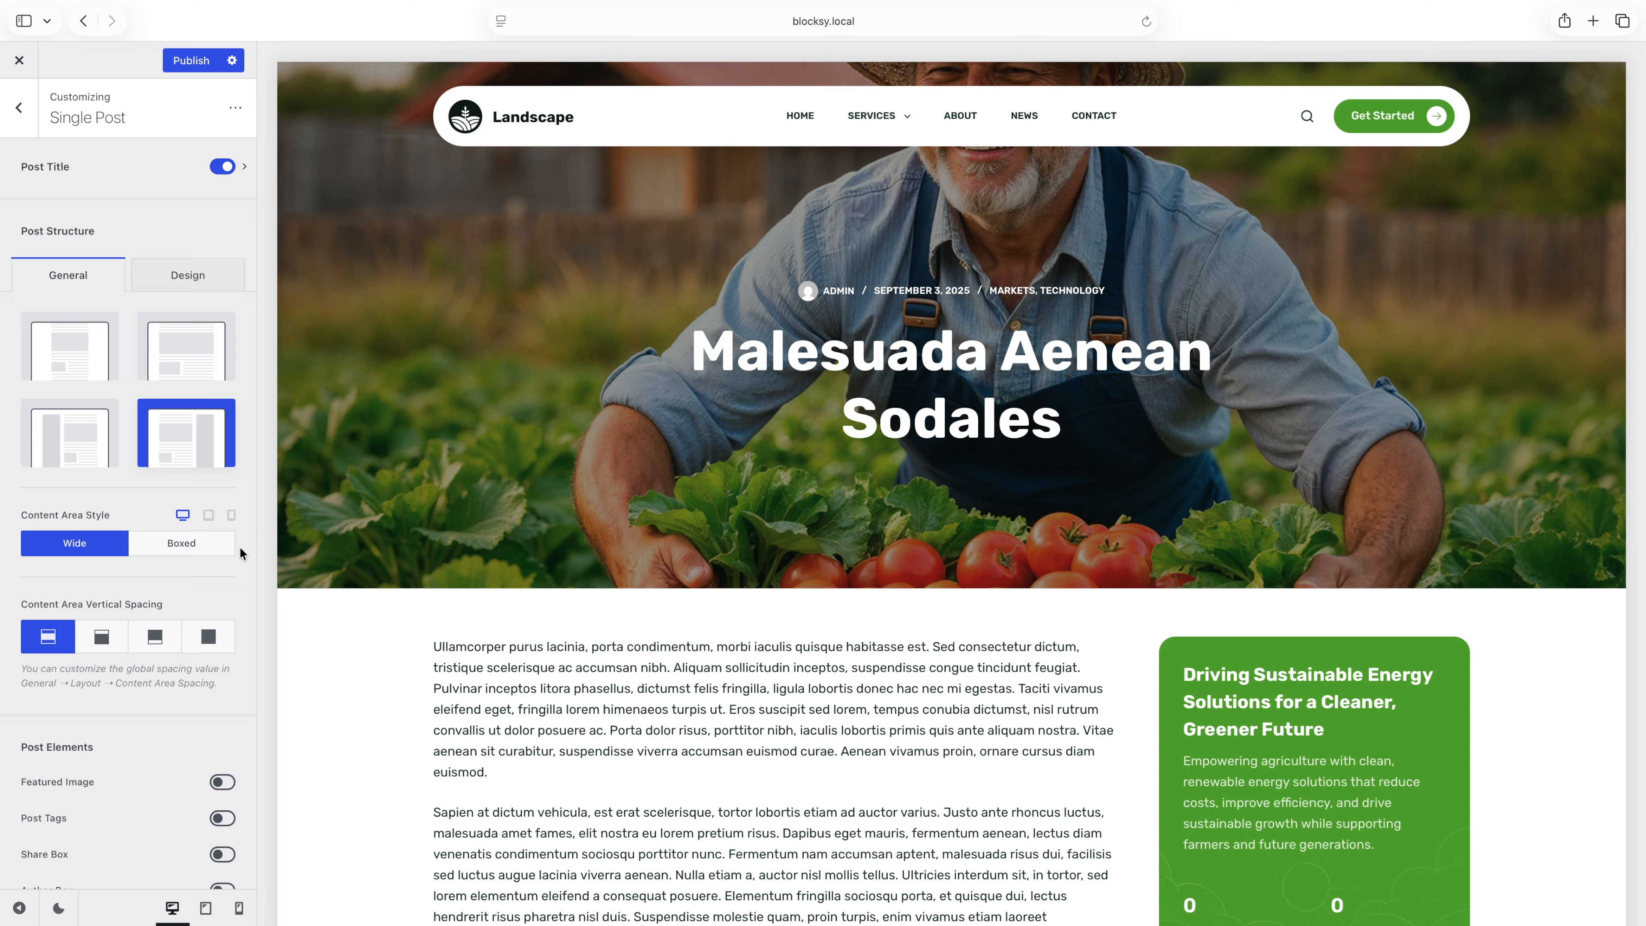
Try the Boxed content area style and Disabled vertical spacing, restoring the original setting after each.
{"action": "left_click", "coordinate": [226, 548]}
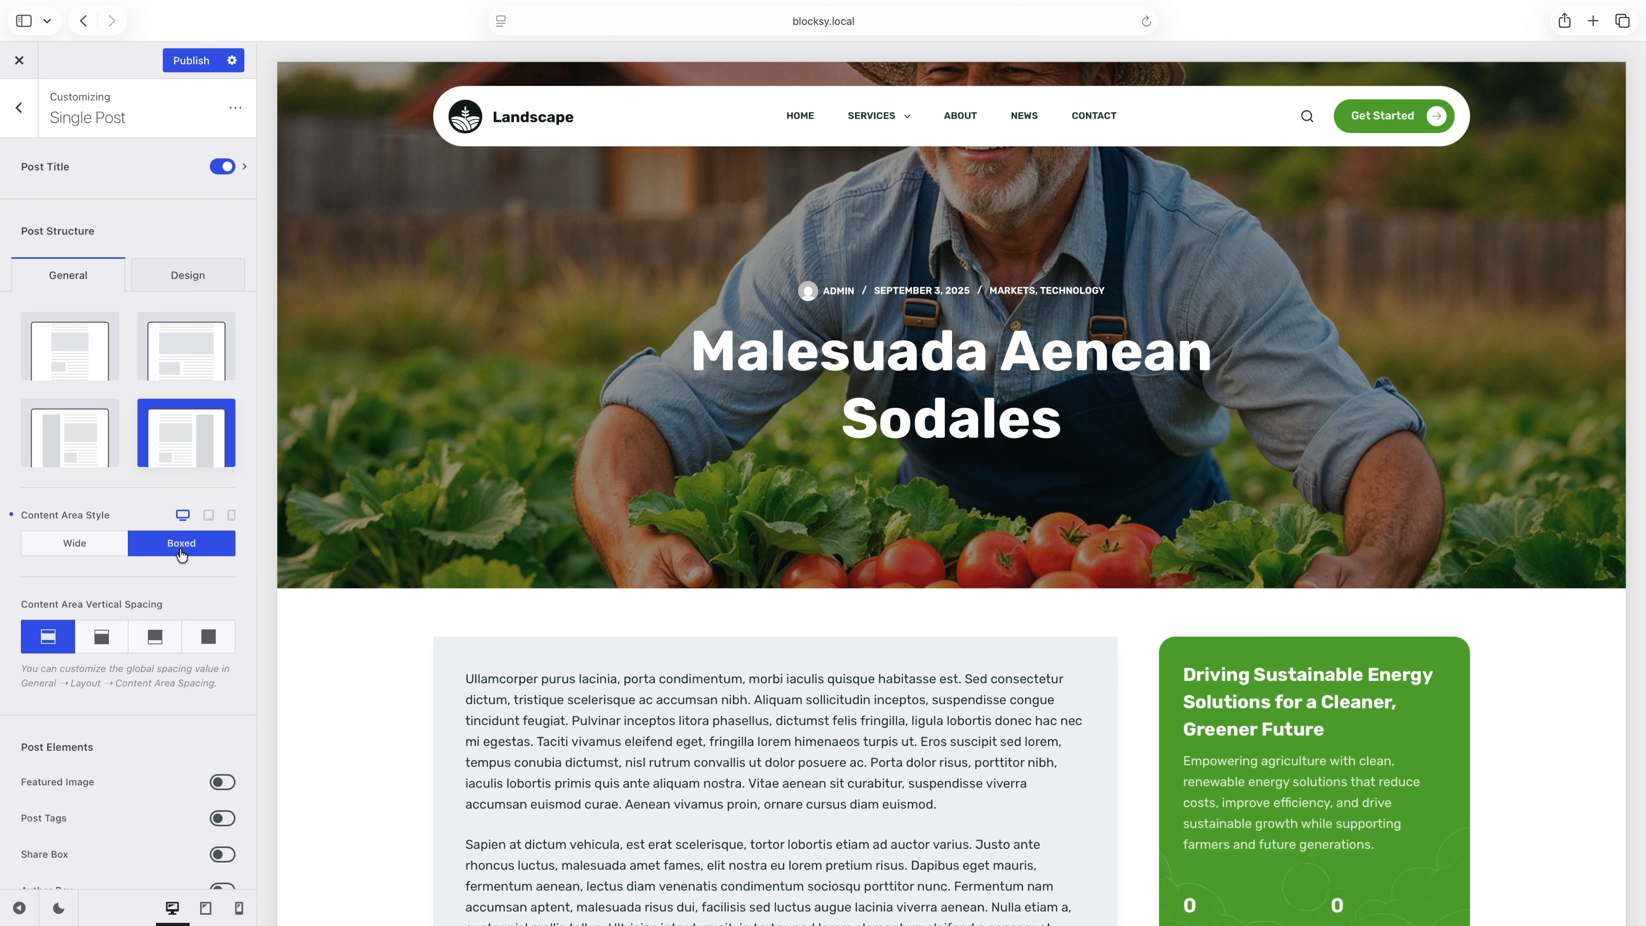
{"action": "left_click", "coordinate": [104, 552]}
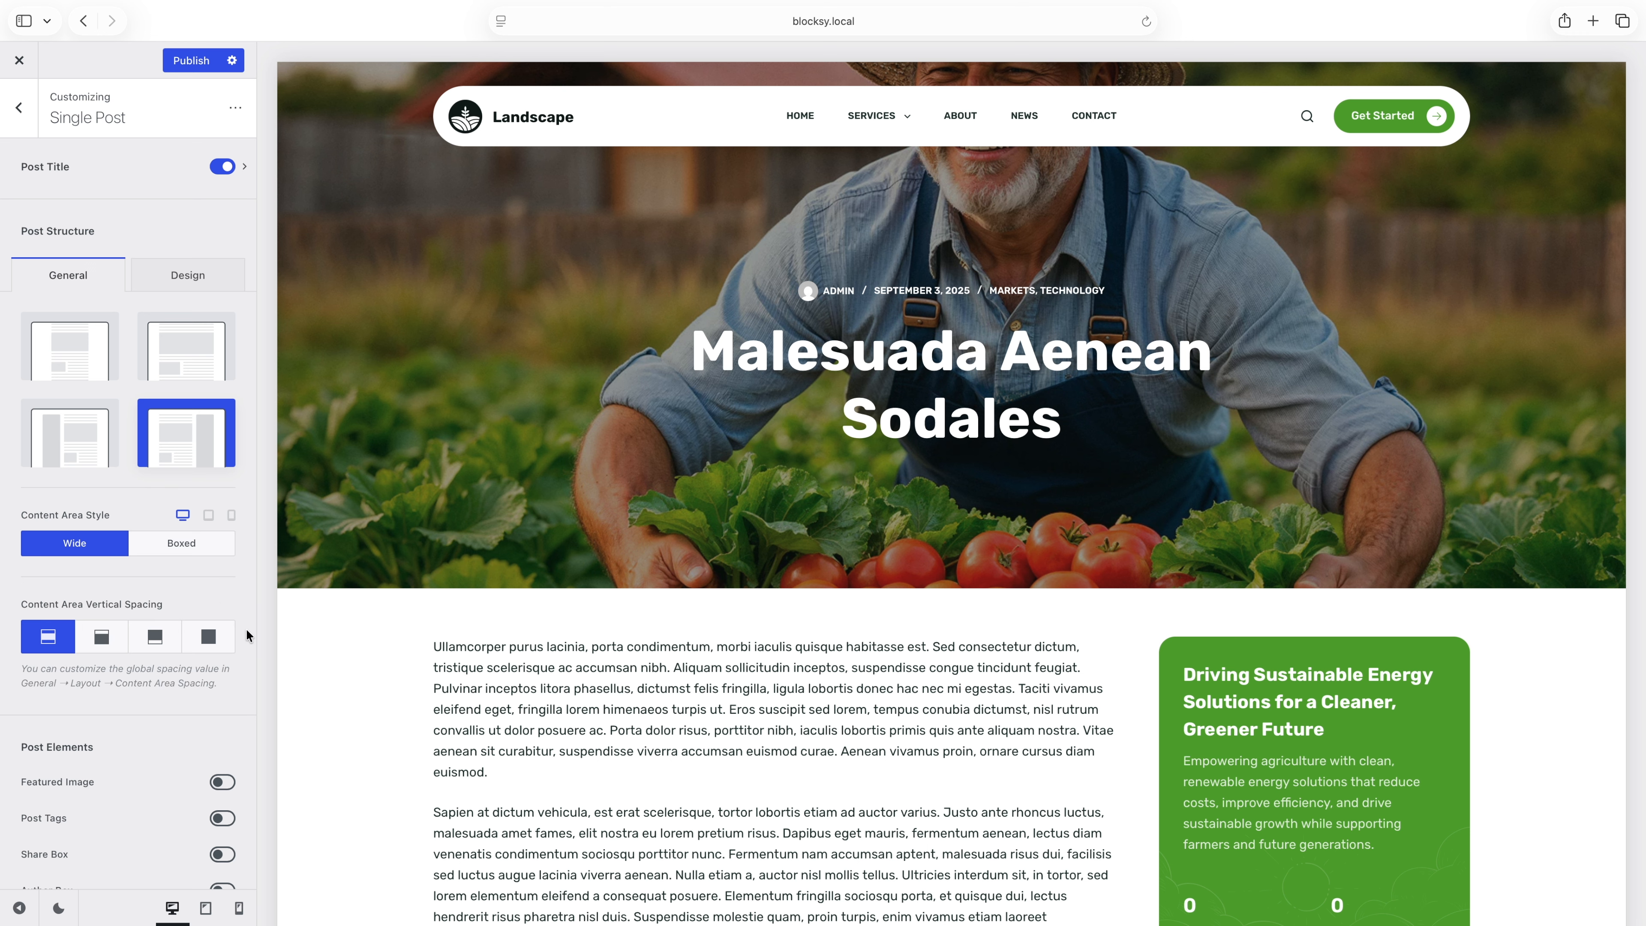
{"action": "left_click", "coordinate": [223, 640]}
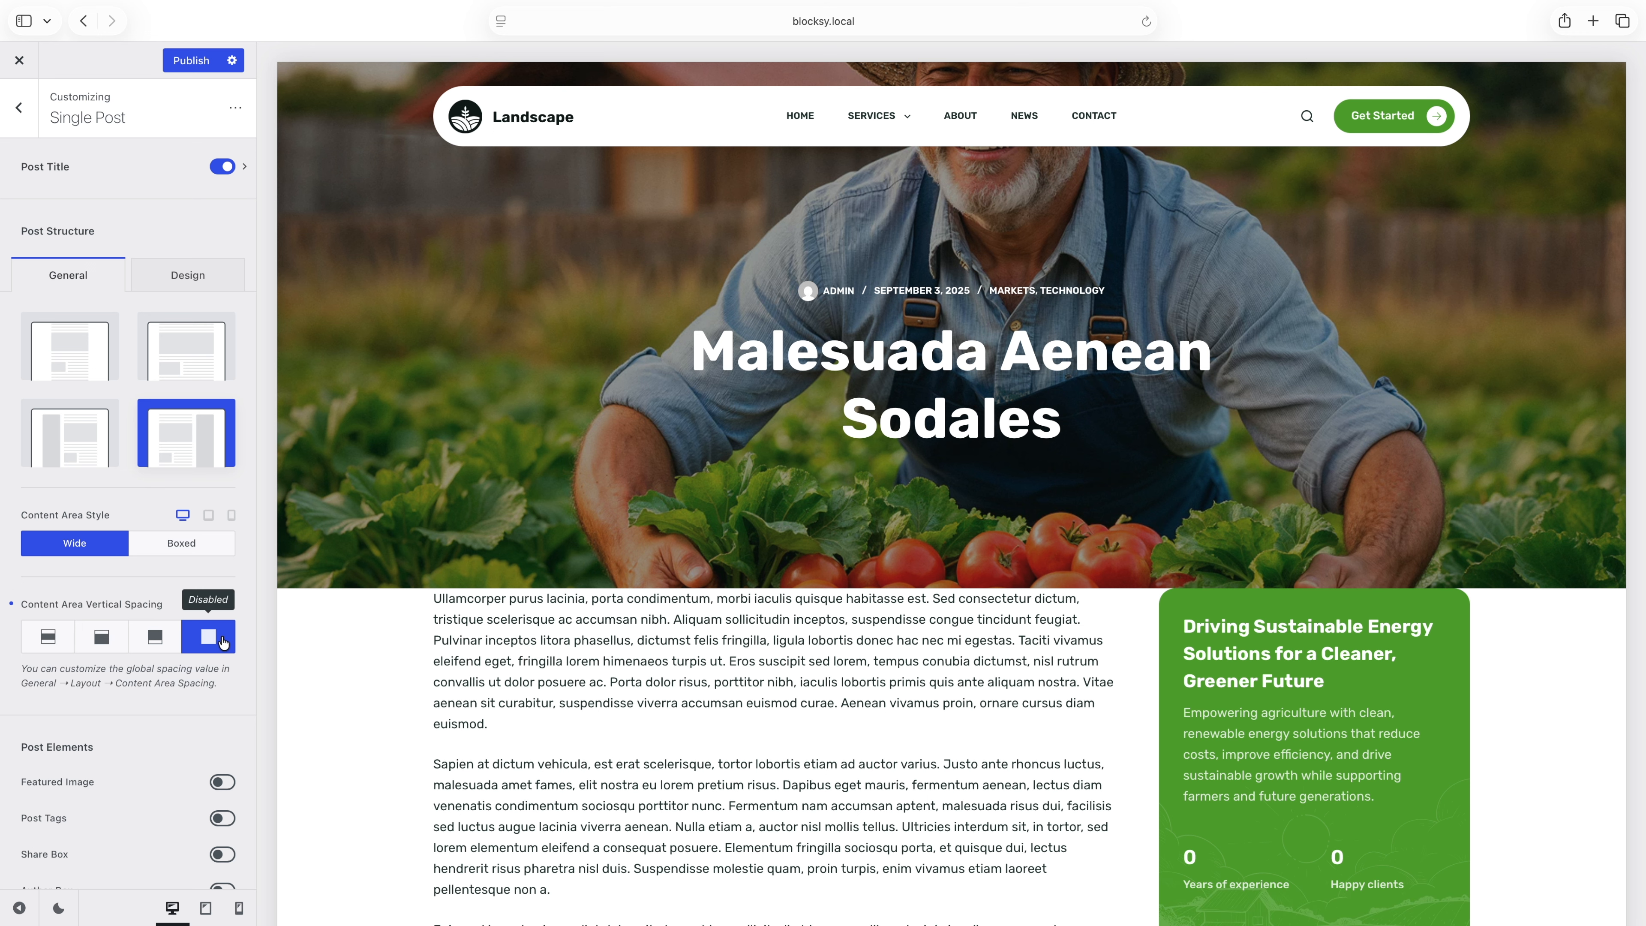
{"action": "left_click", "coordinate": [53, 640]}
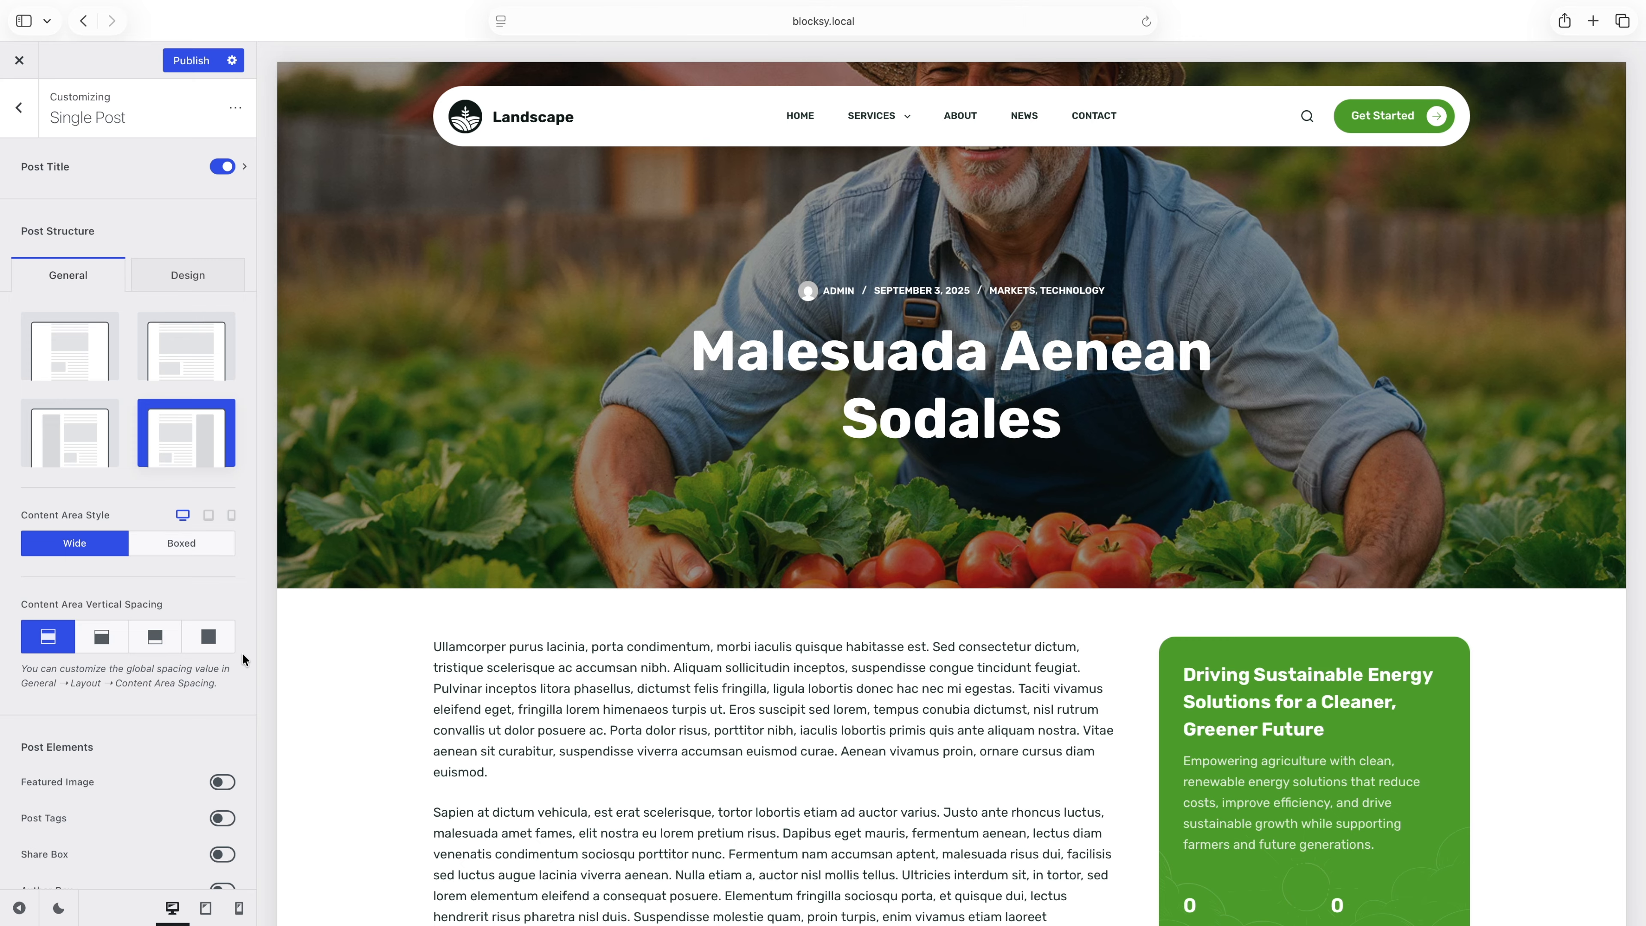
Enable the Featured Image post element and set its image ratio to Predefined 1/1.
{"action": "scroll", "coordinate": [242, 653], "scroll_direction": "down", "scroll_amount": 3}
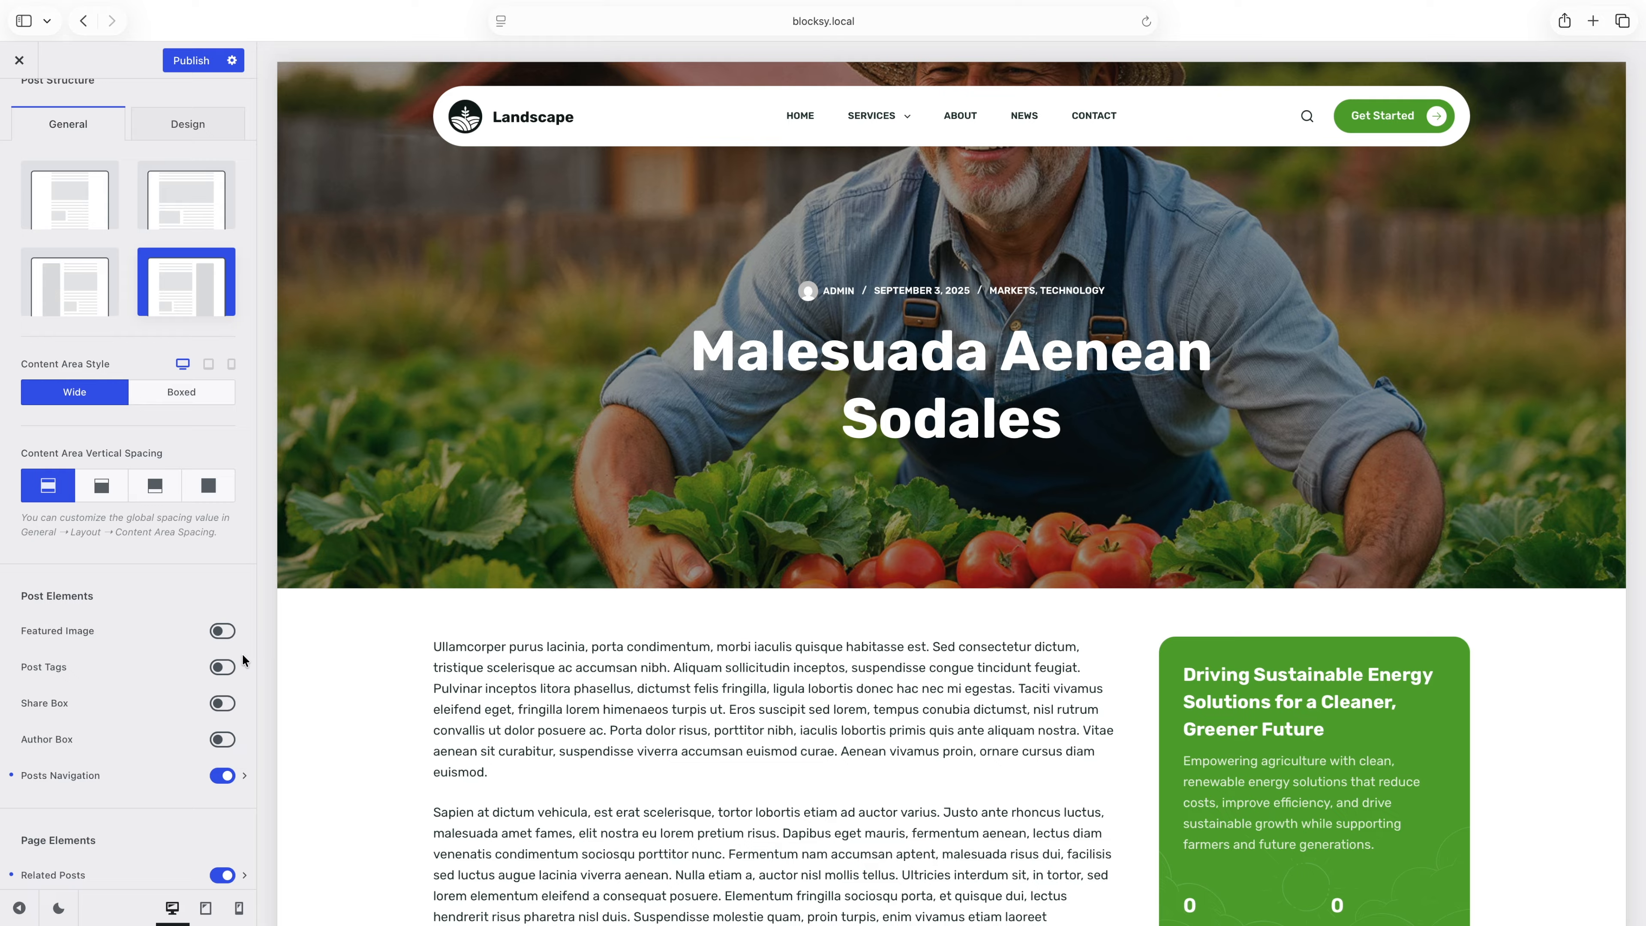
{"action": "left_click", "coordinate": [230, 636]}
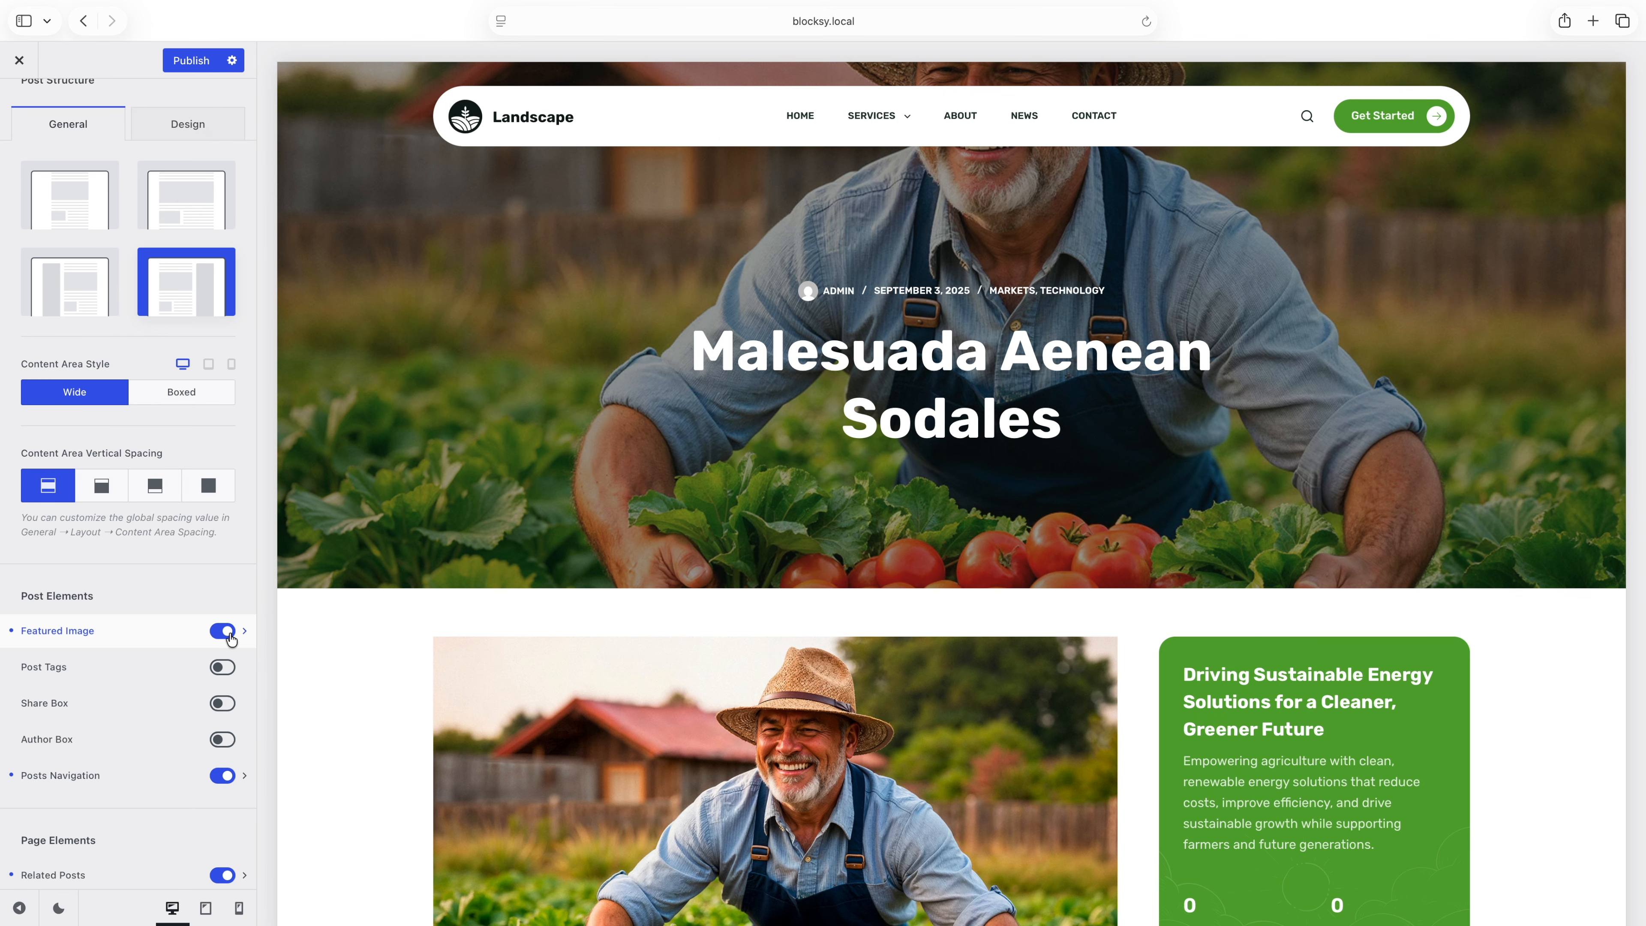
{"action": "left_click", "coordinate": [245, 634]}
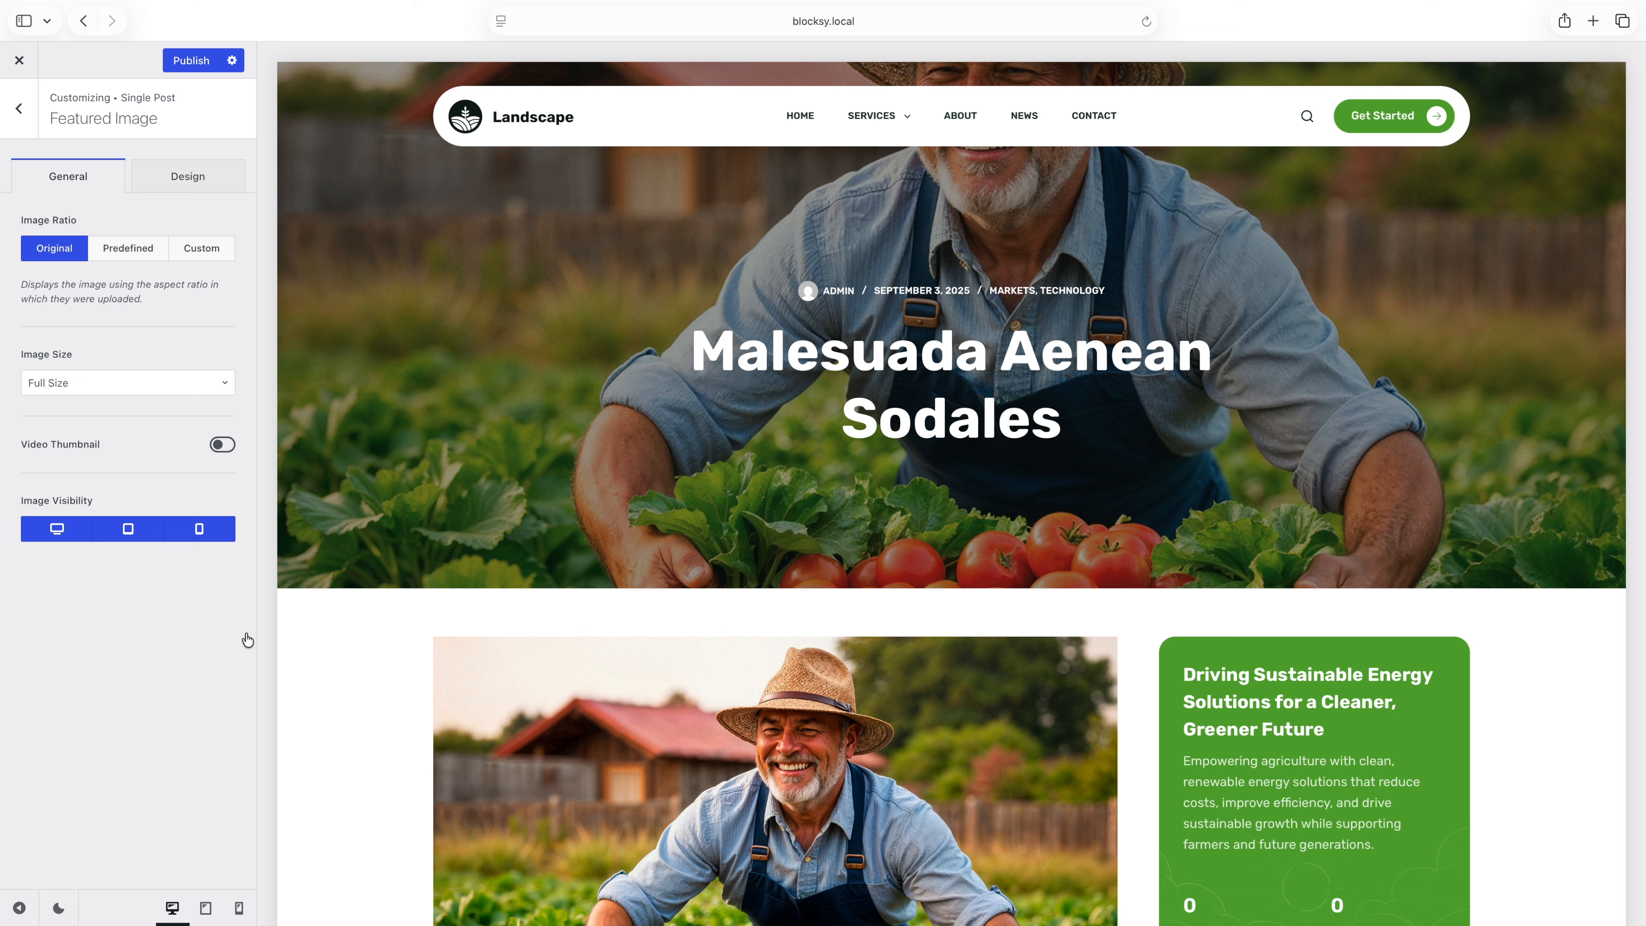
{"action": "left_click", "coordinate": [140, 259]}
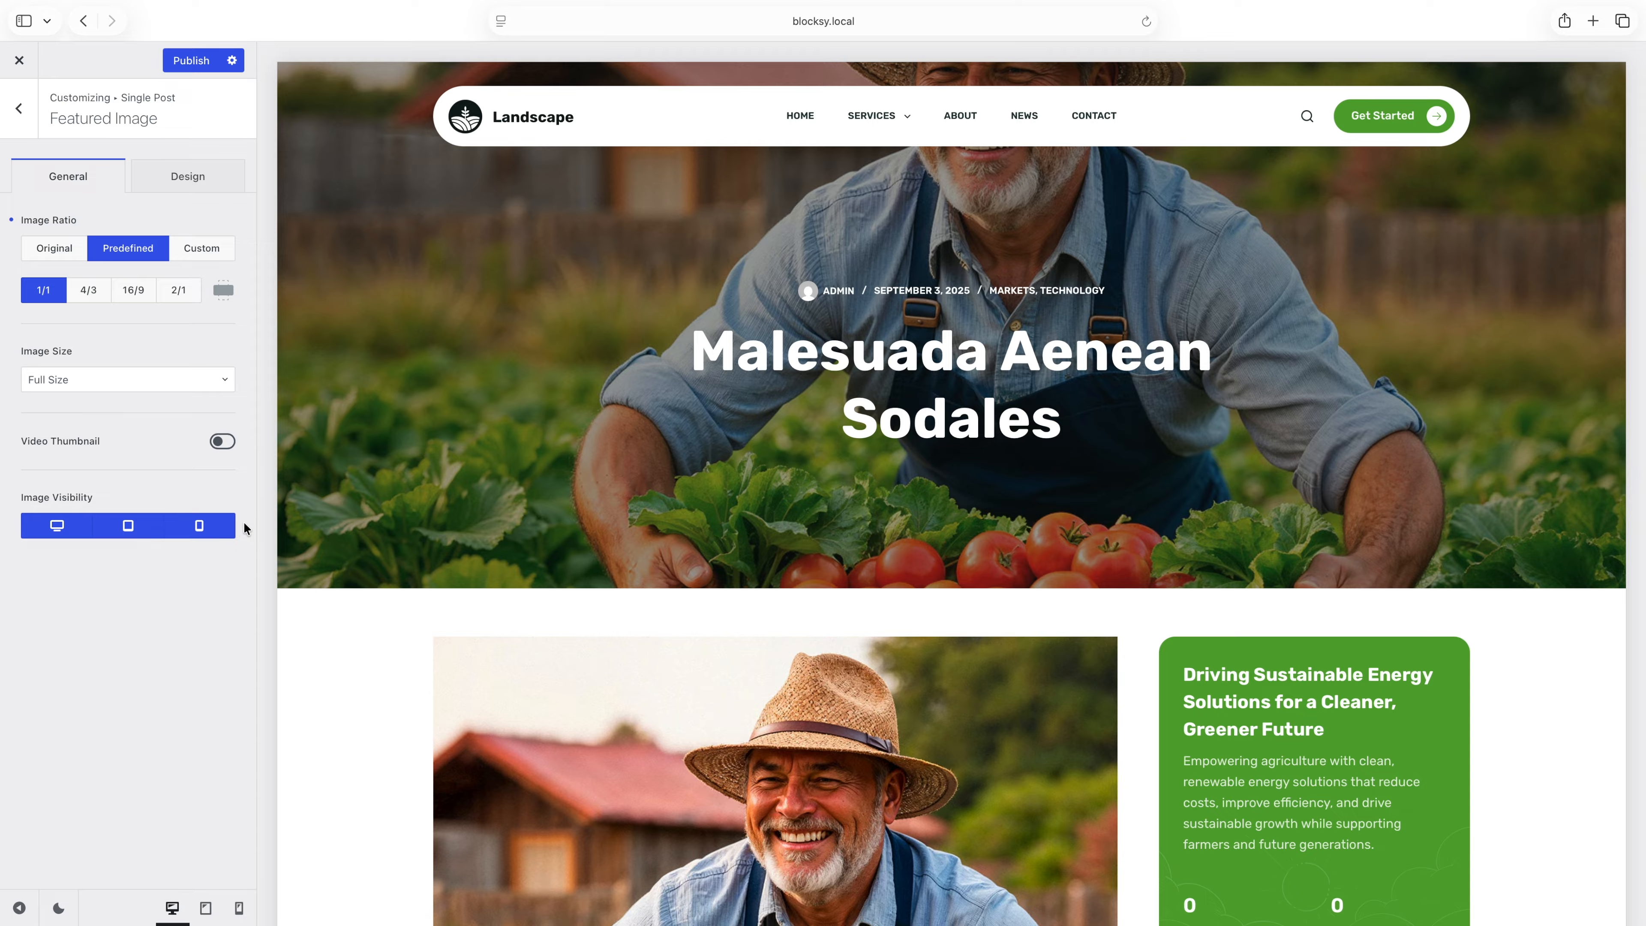
{"action": "left_click", "coordinate": [29, 127]}
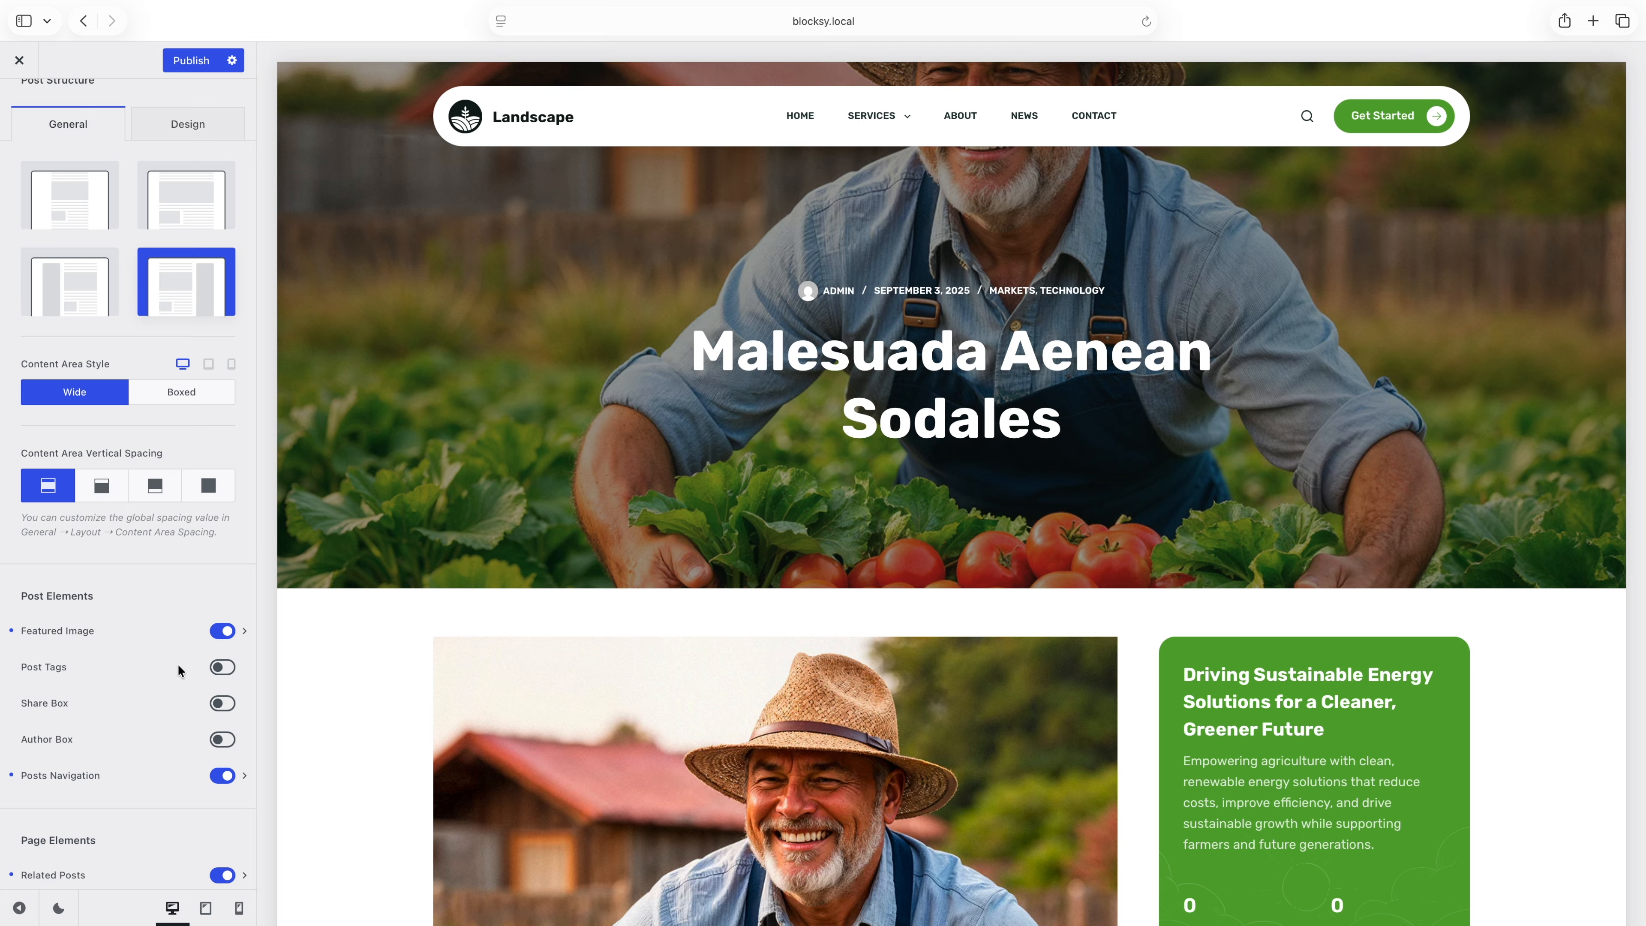
Enable the Share Box post element and add Top to its box location alongside Bottom.
{"action": "scroll", "coordinate": [178, 663], "scroll_direction": "down", "scroll_amount": 1}
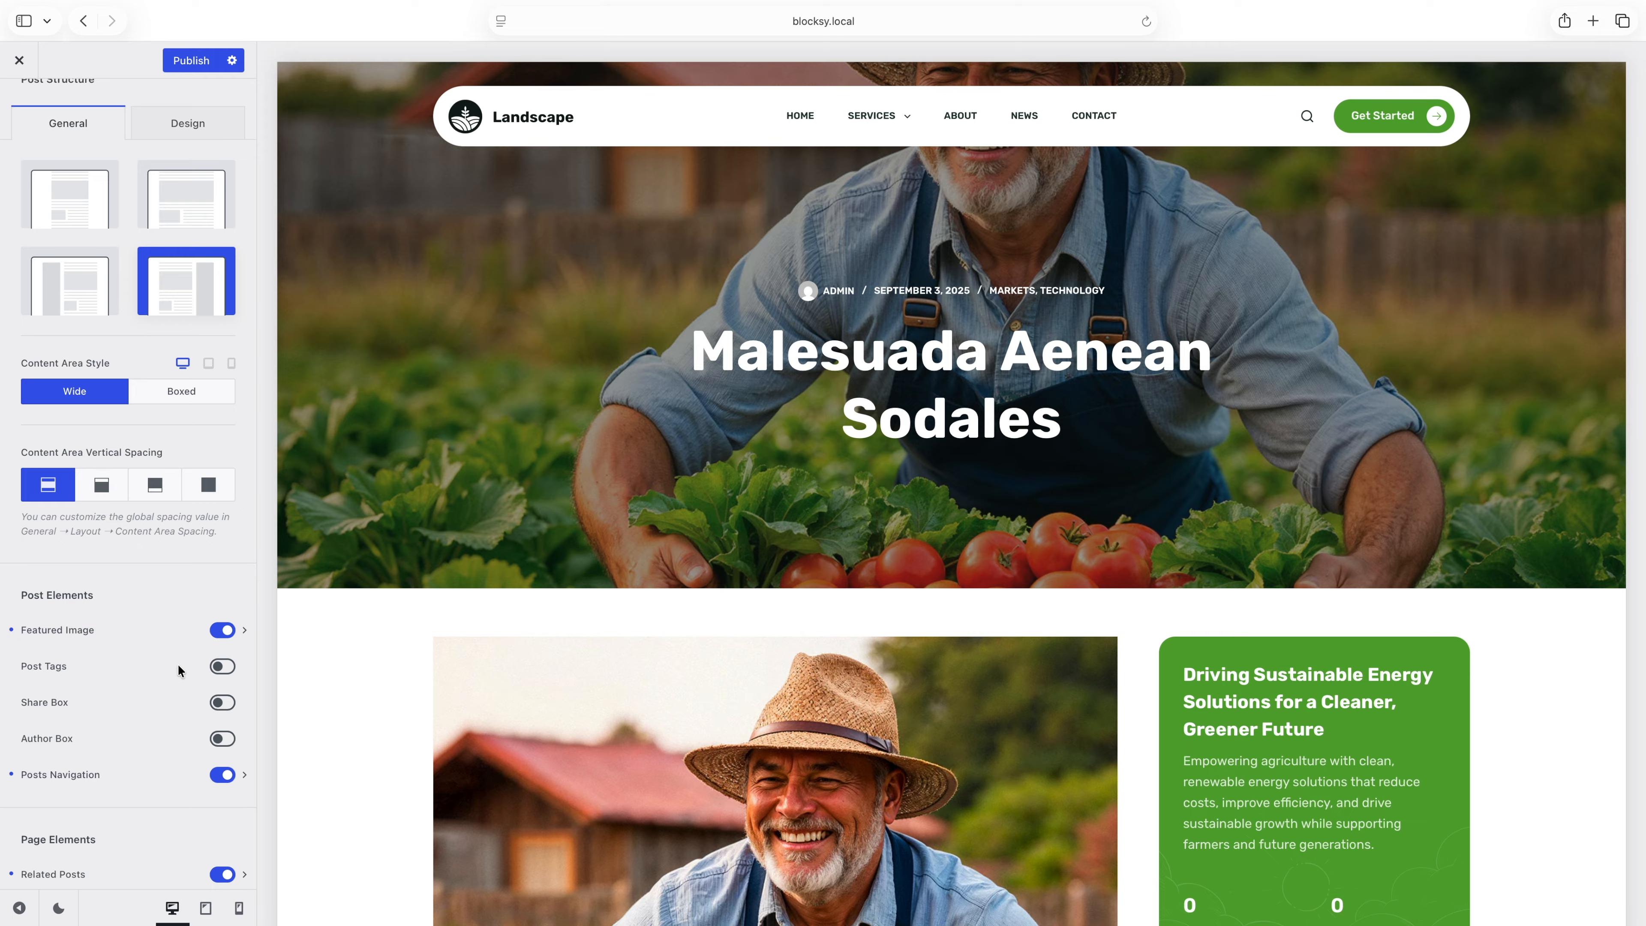
{"action": "left_click", "coordinate": [223, 703]}
{"action": "left_click", "coordinate": [245, 704]}
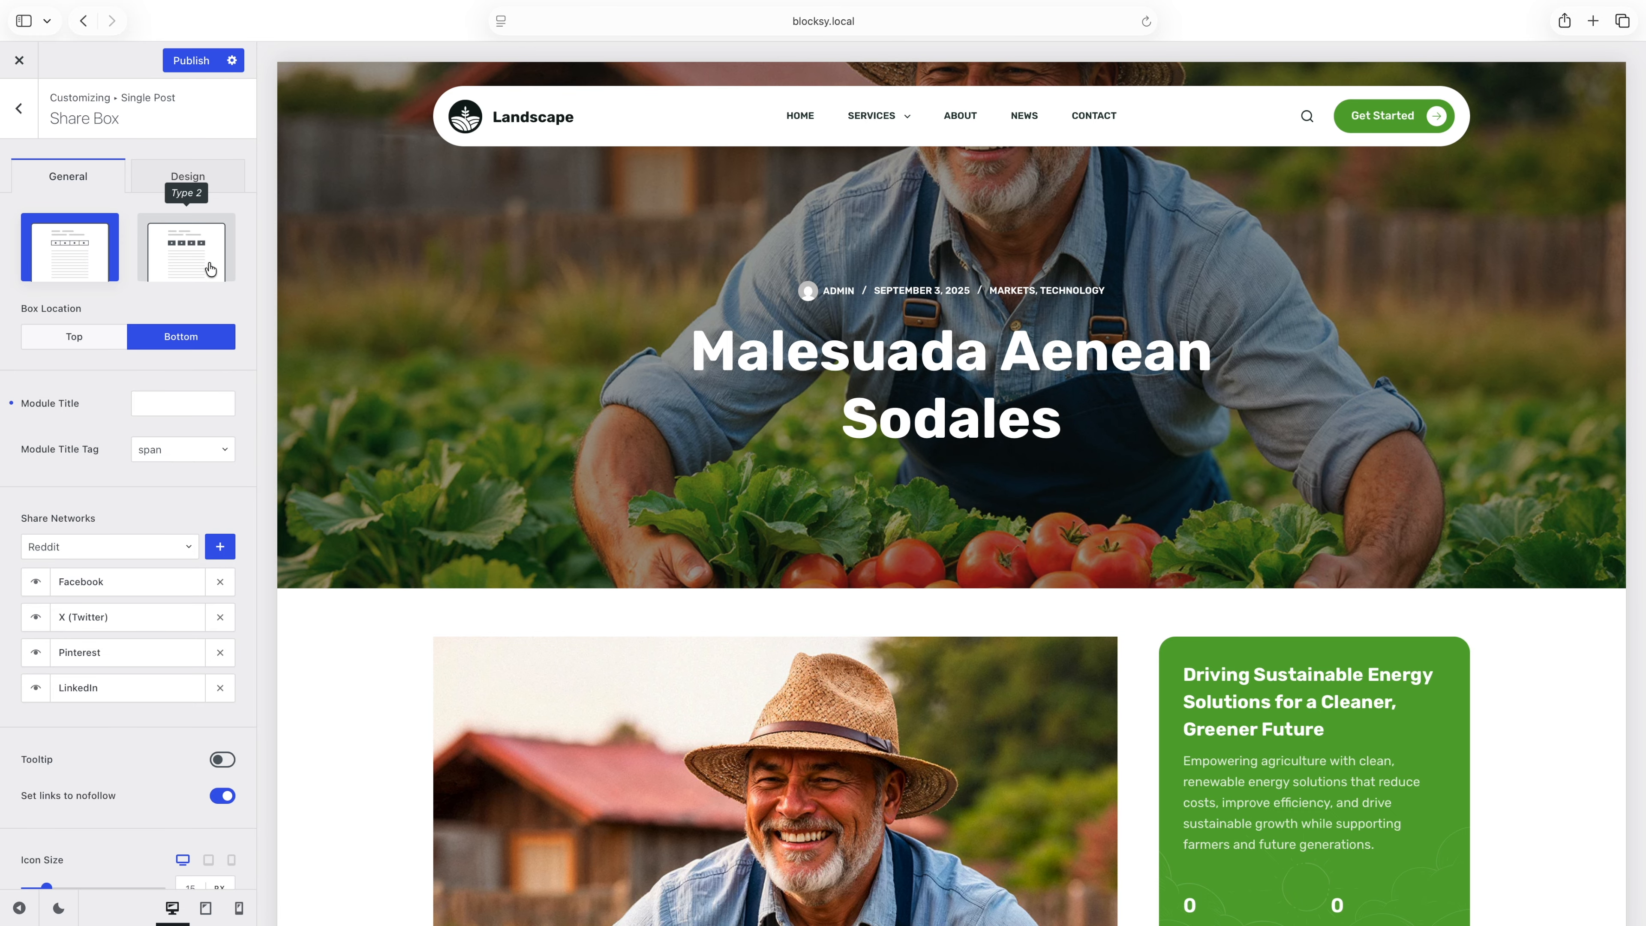
{"action": "left_click", "coordinate": [104, 345]}
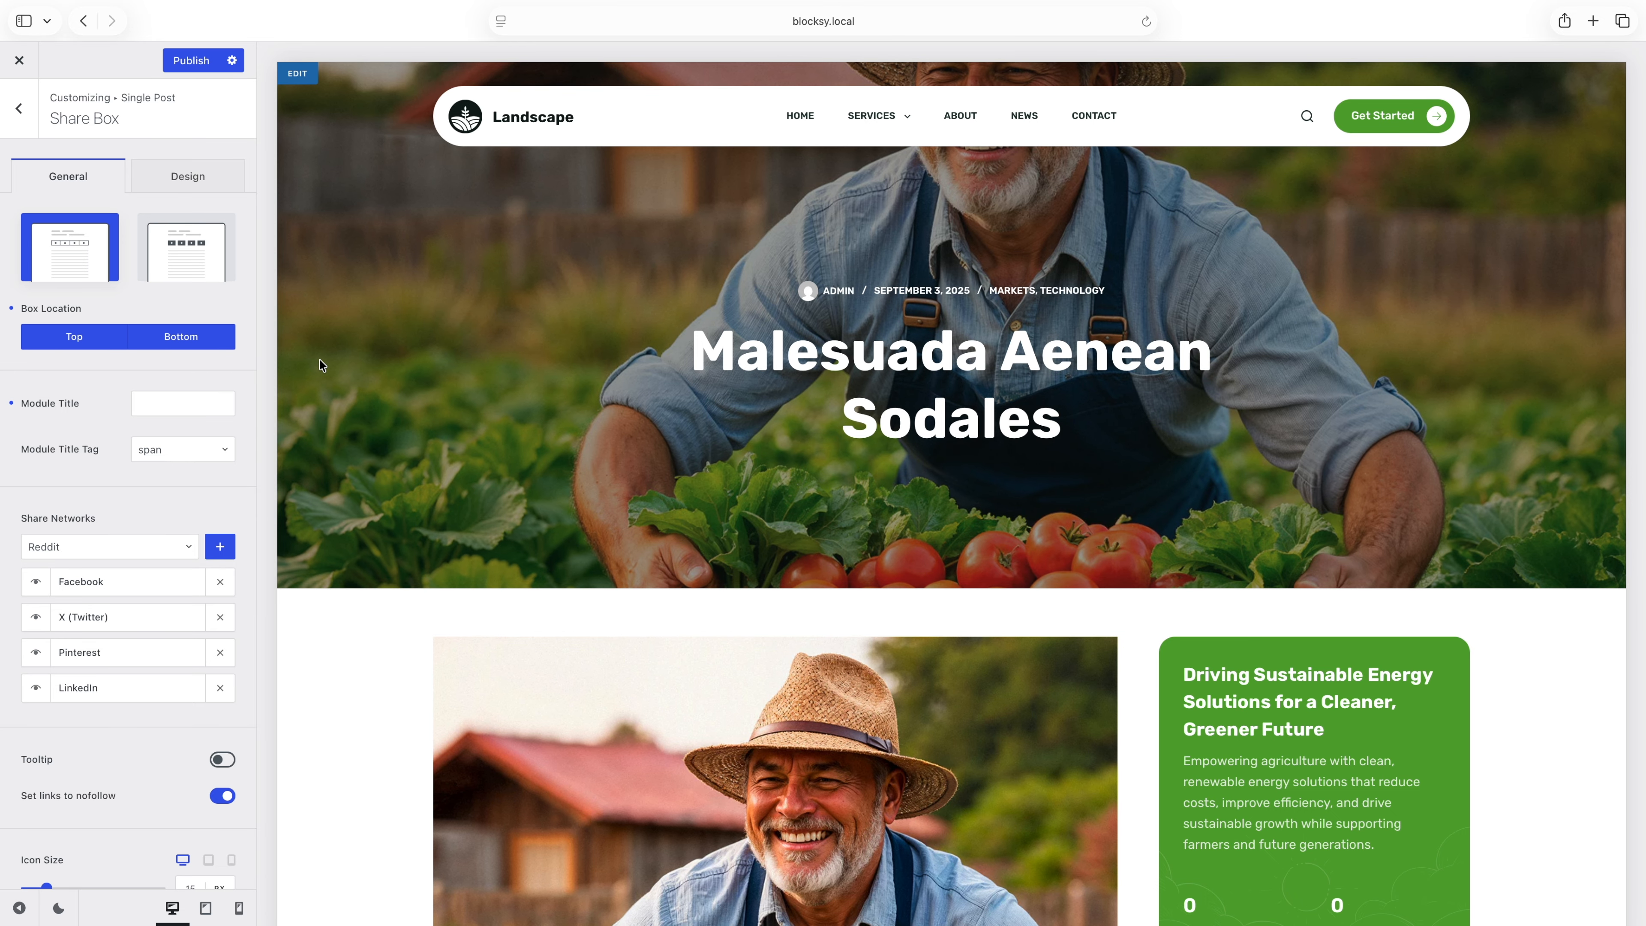
{"action": "scroll", "coordinate": [319, 365], "scroll_direction": "down", "scroll_amount": 5}
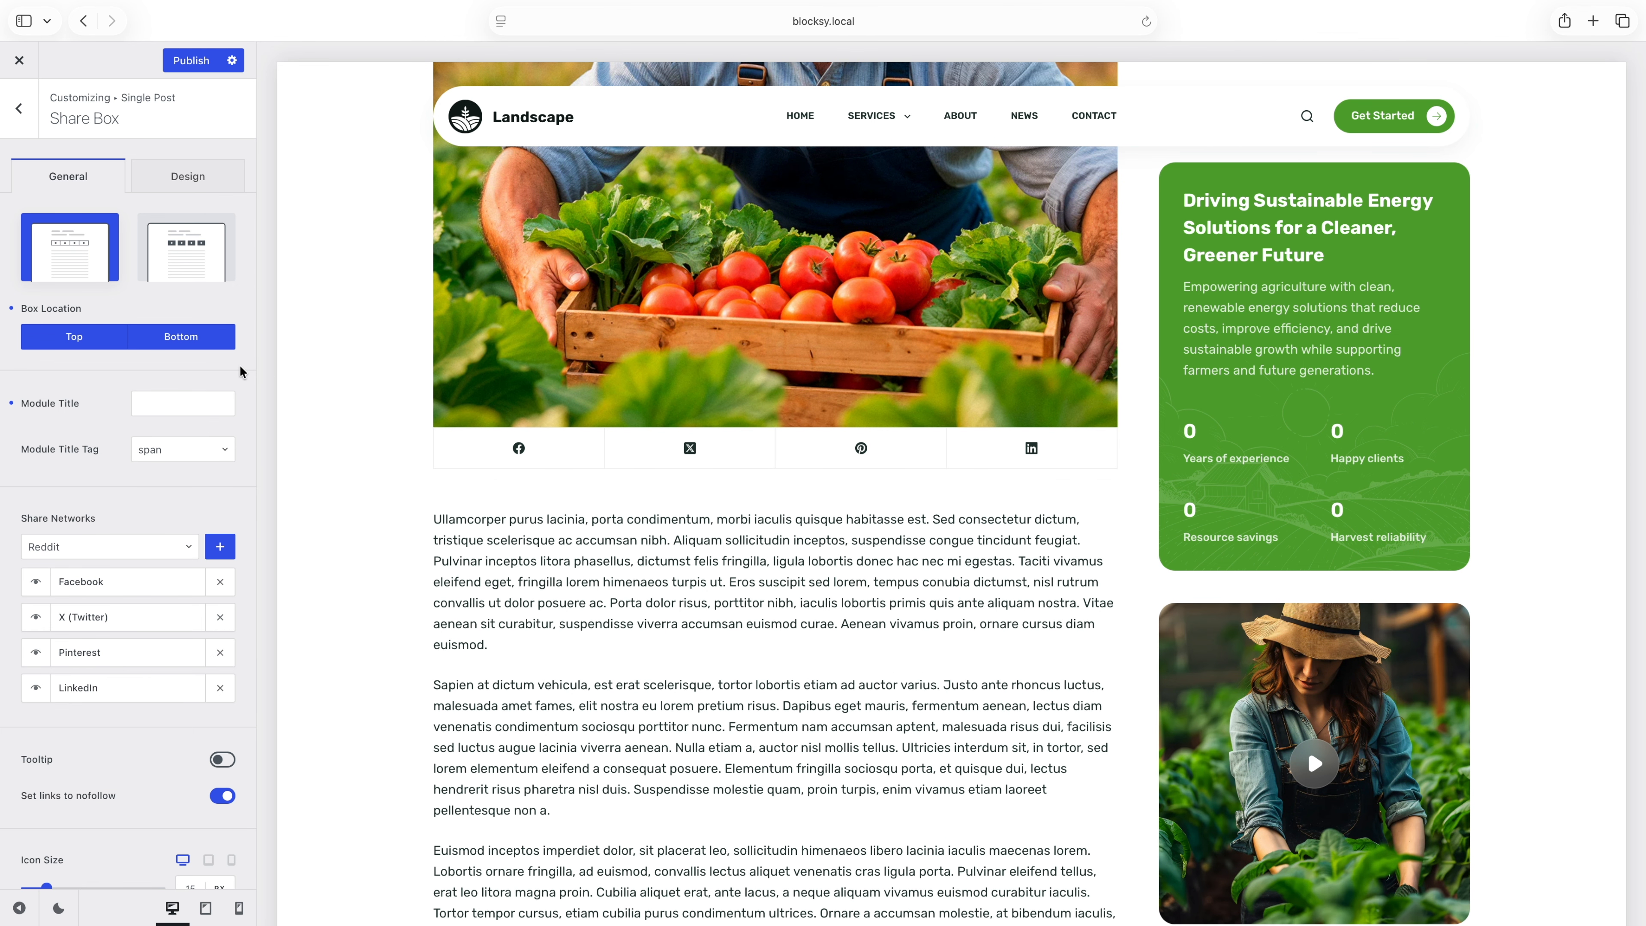
{"action": "left_click", "coordinate": [23, 130]}
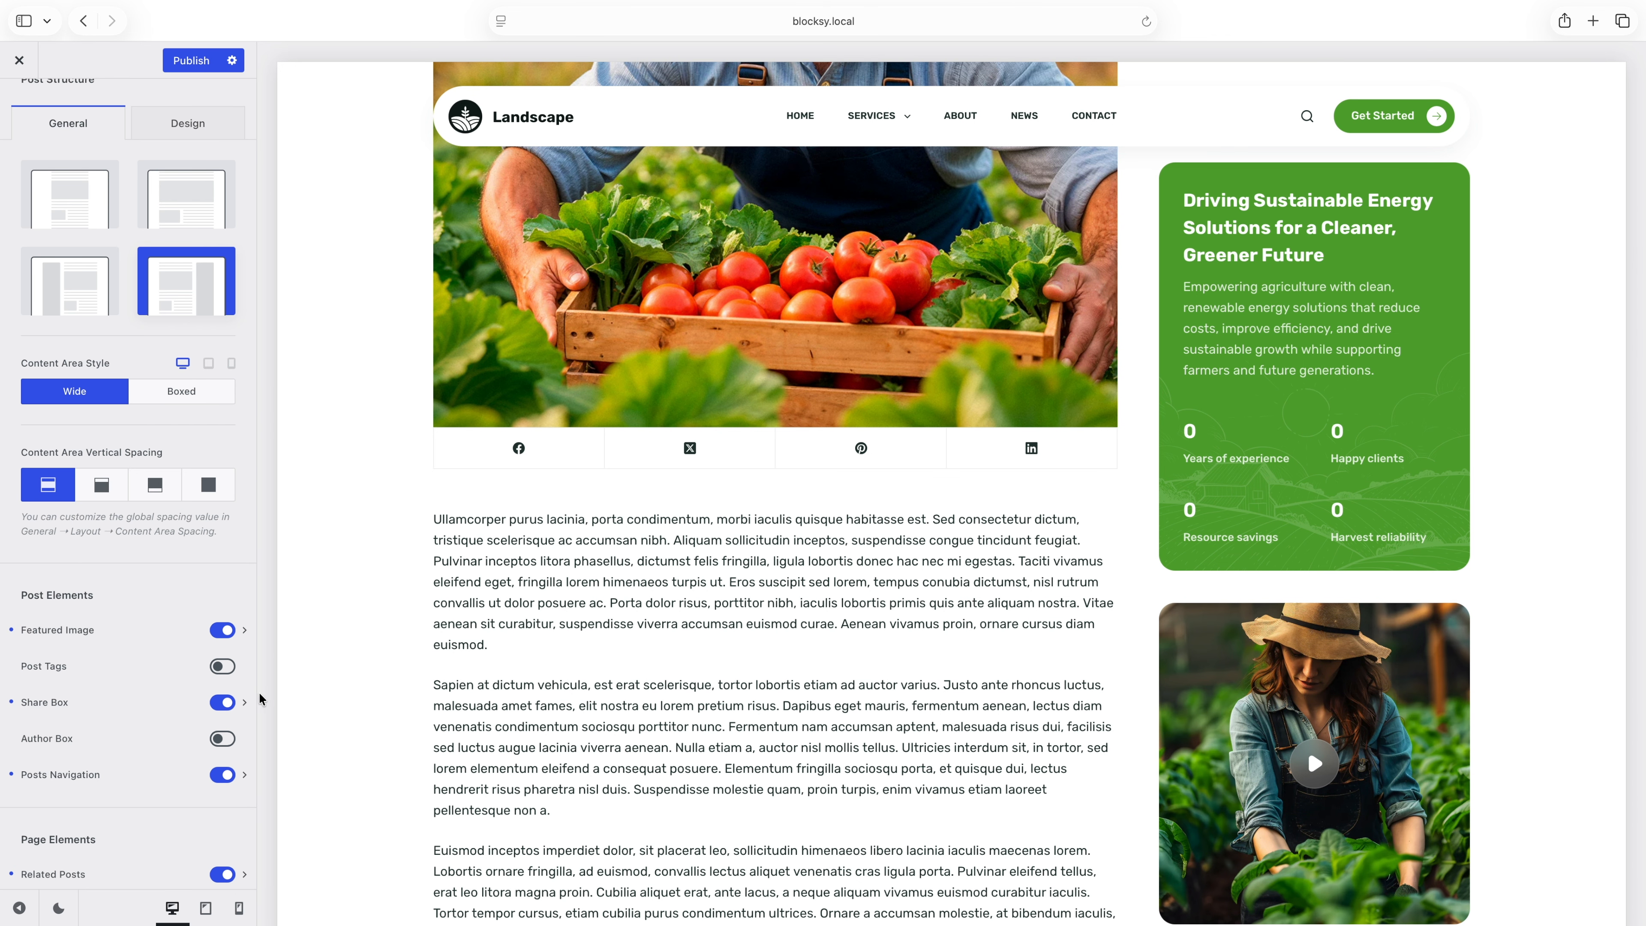
Enable the Author Box post element and check it in the post preview.
{"action": "left_click", "coordinate": [219, 739]}
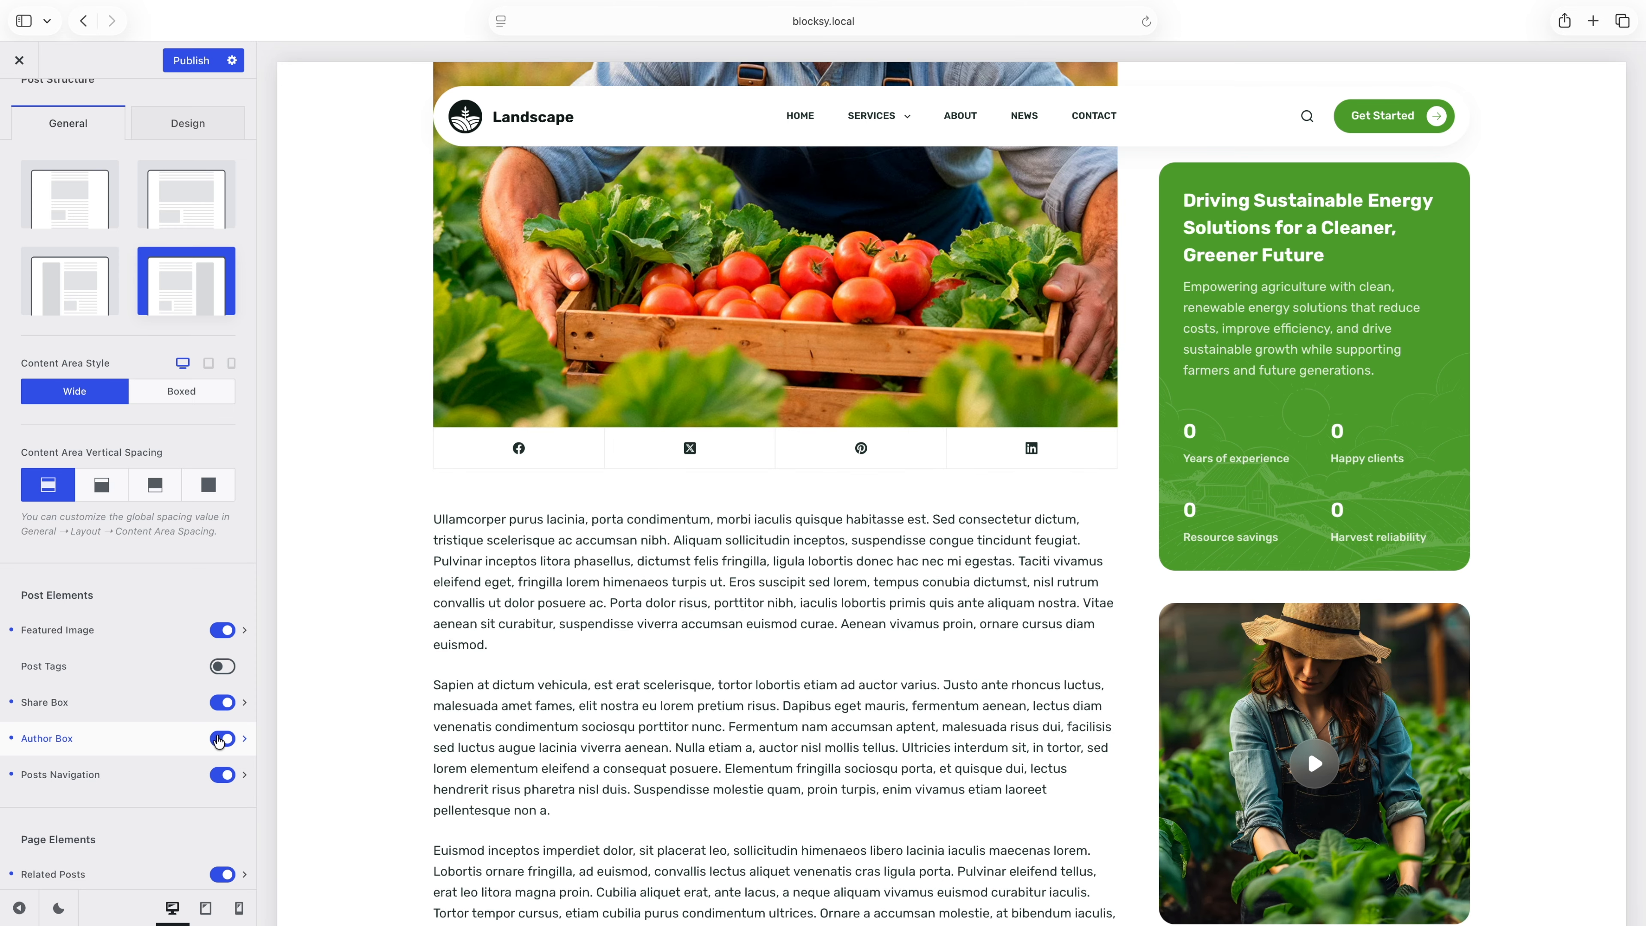
{"action": "scroll", "coordinate": [353, 725], "scroll_direction": "down", "scroll_amount": 10}
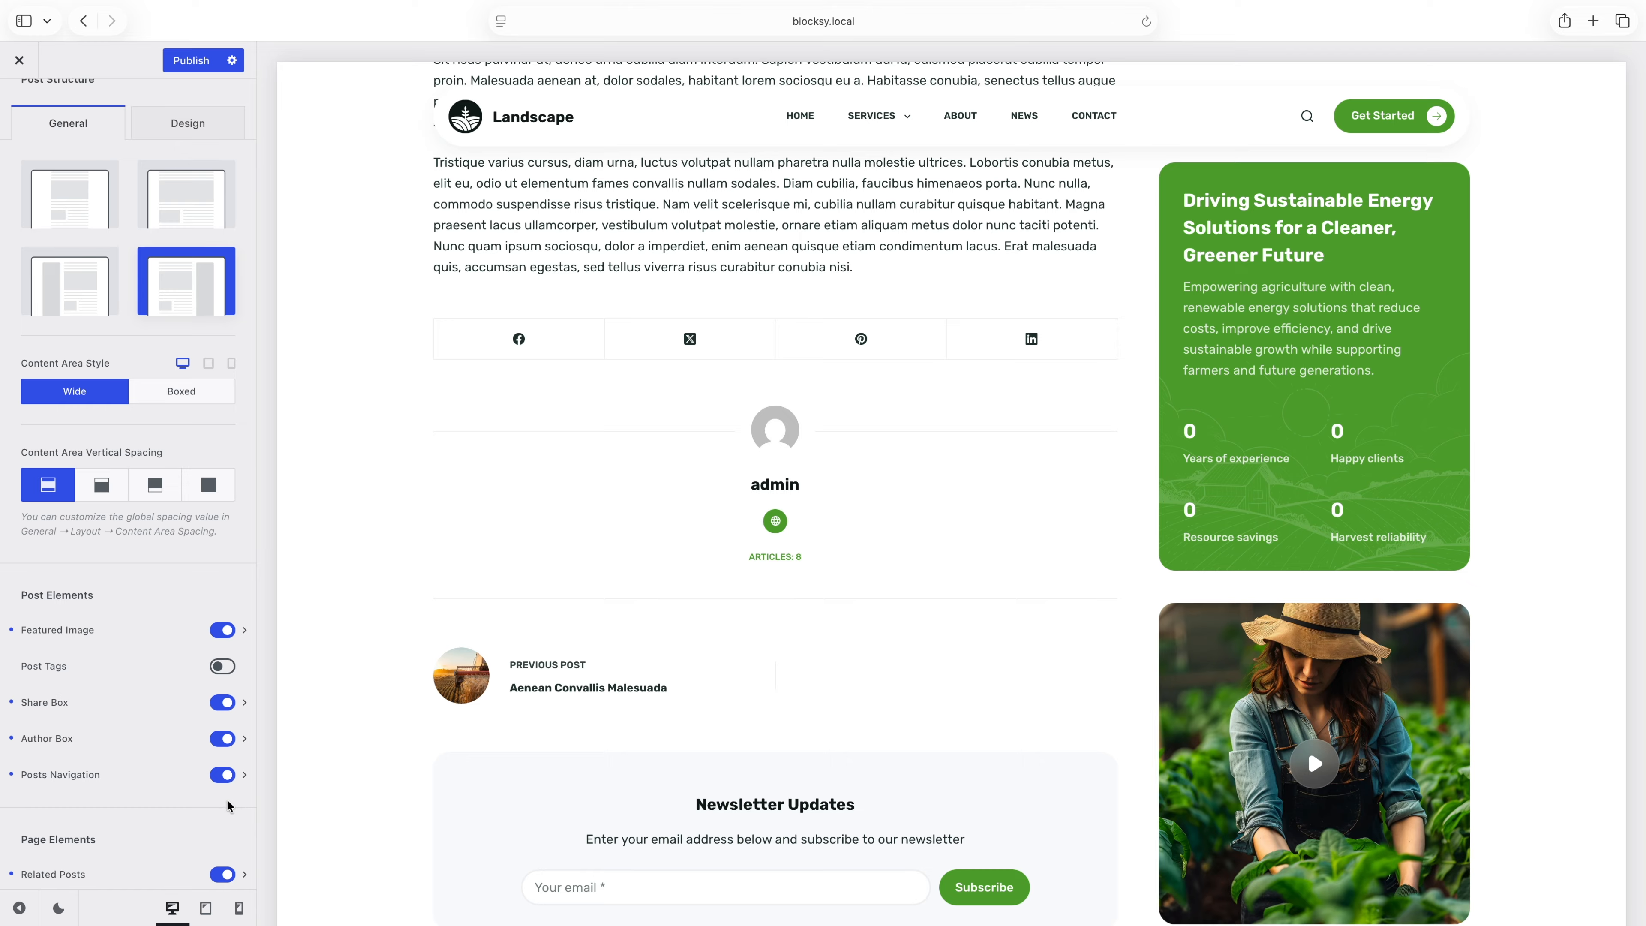
Examine the Related Posts and Comments module settings and how both sections look in the post preview.
{"action": "scroll", "coordinate": [228, 806], "scroll_direction": "down", "scroll_amount": 5}
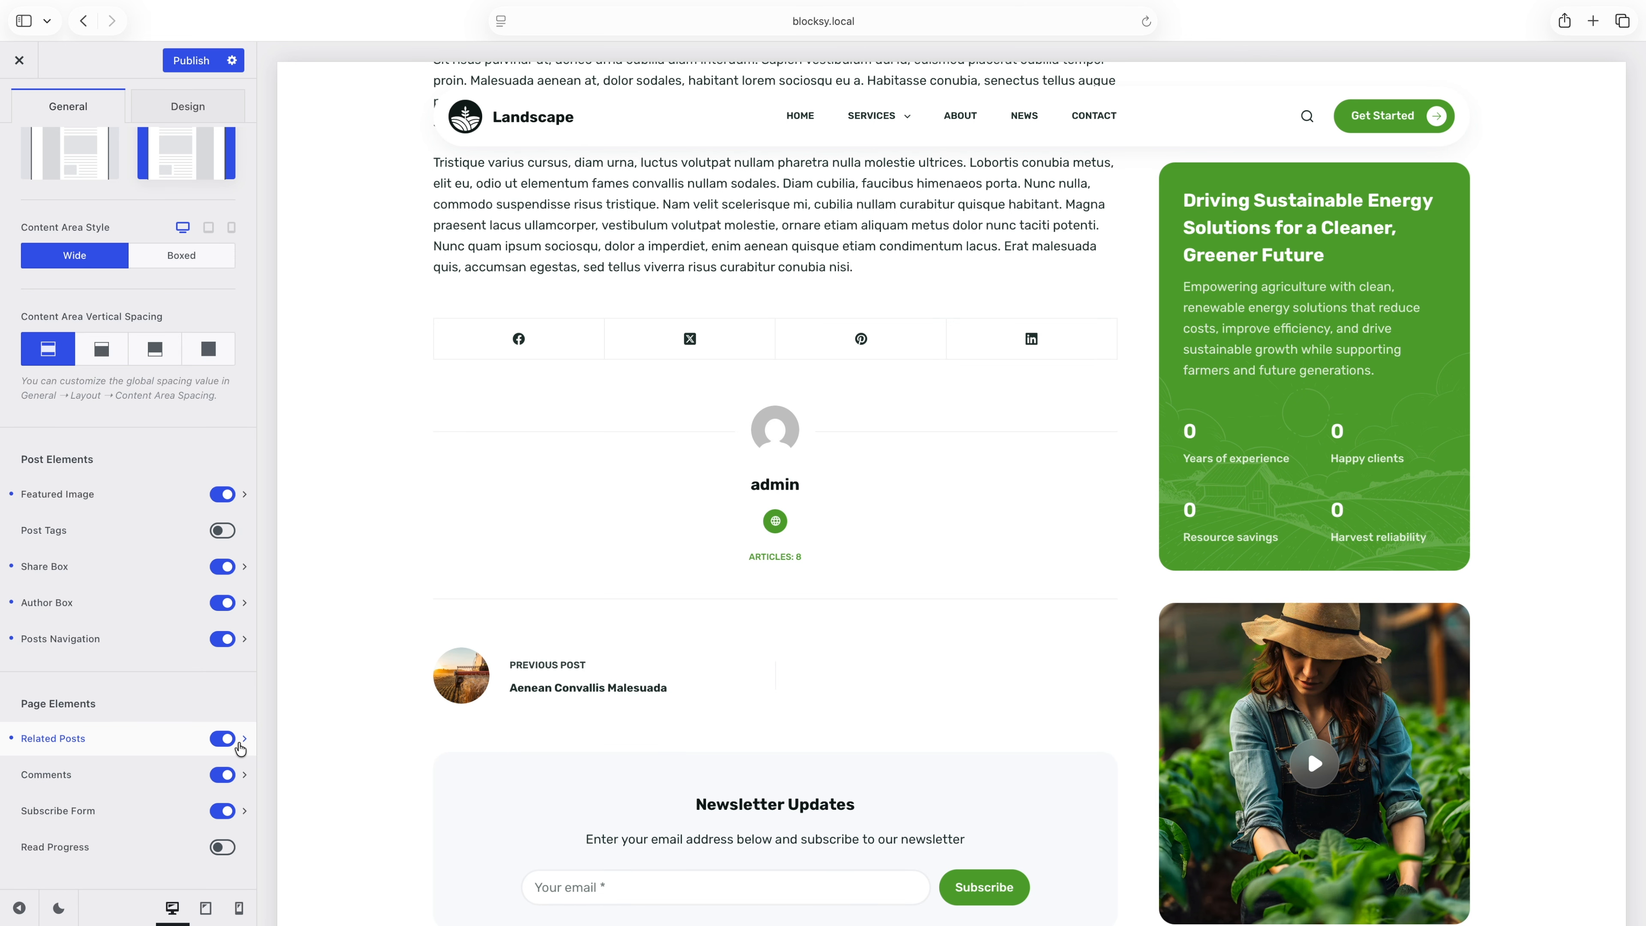
{"action": "left_click", "coordinate": [240, 746]}
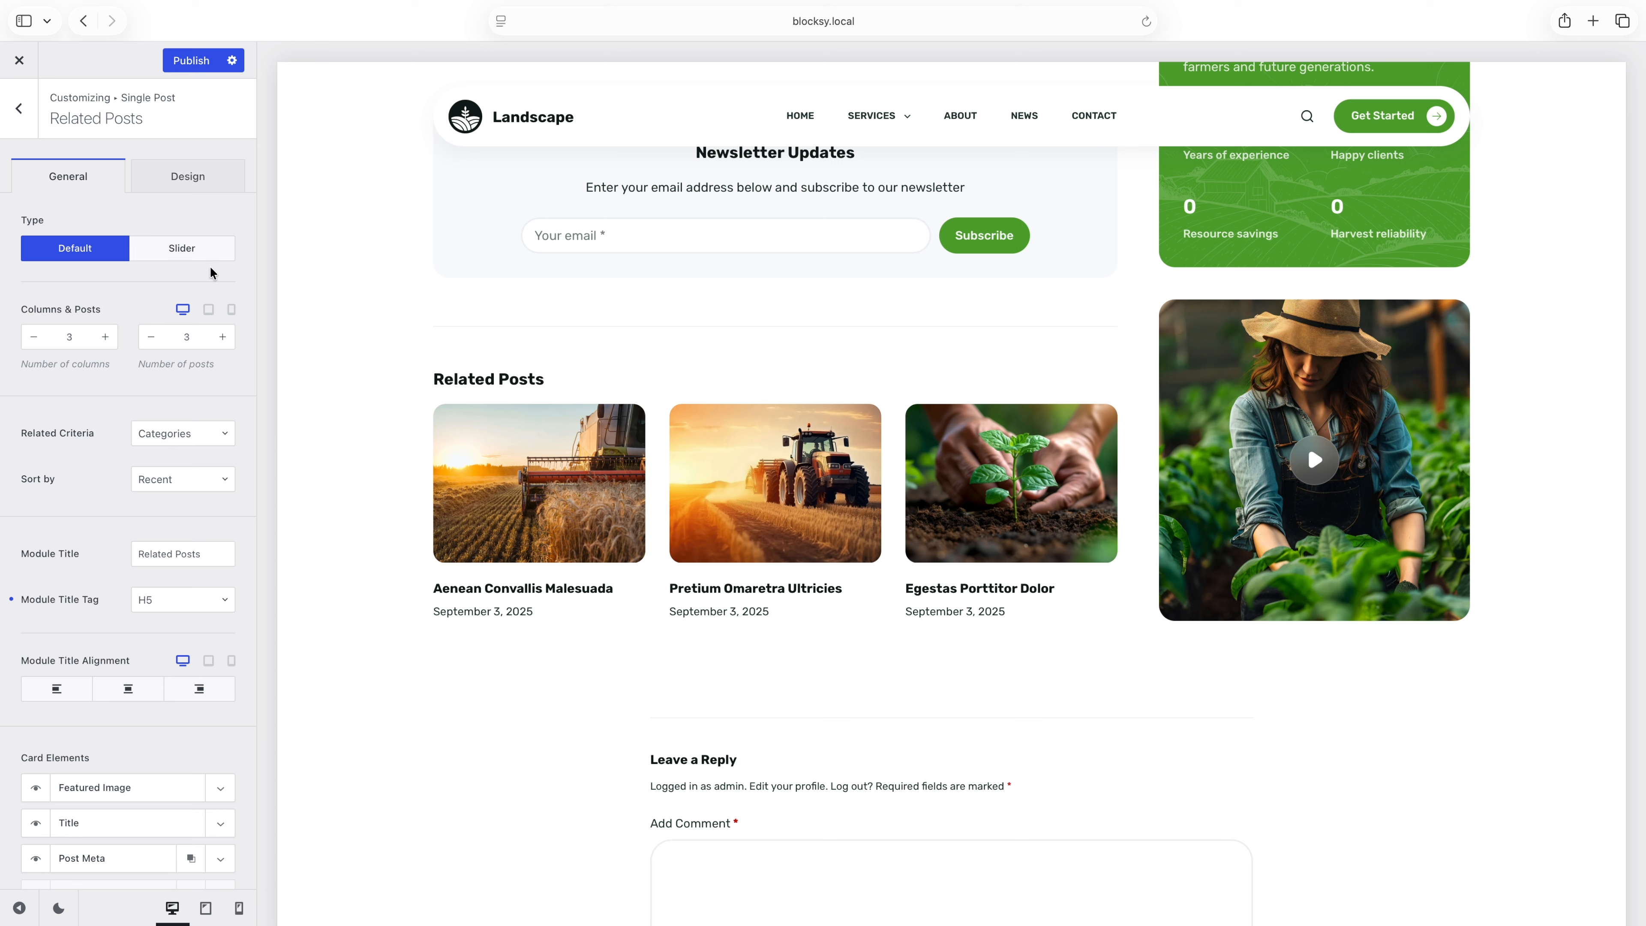
{"action": "left_click", "coordinate": [213, 444]}
{"action": "left_click", "coordinate": [213, 443]}
{"action": "scroll", "coordinate": [212, 443], "scroll_direction": "down", "scroll_amount": 5}
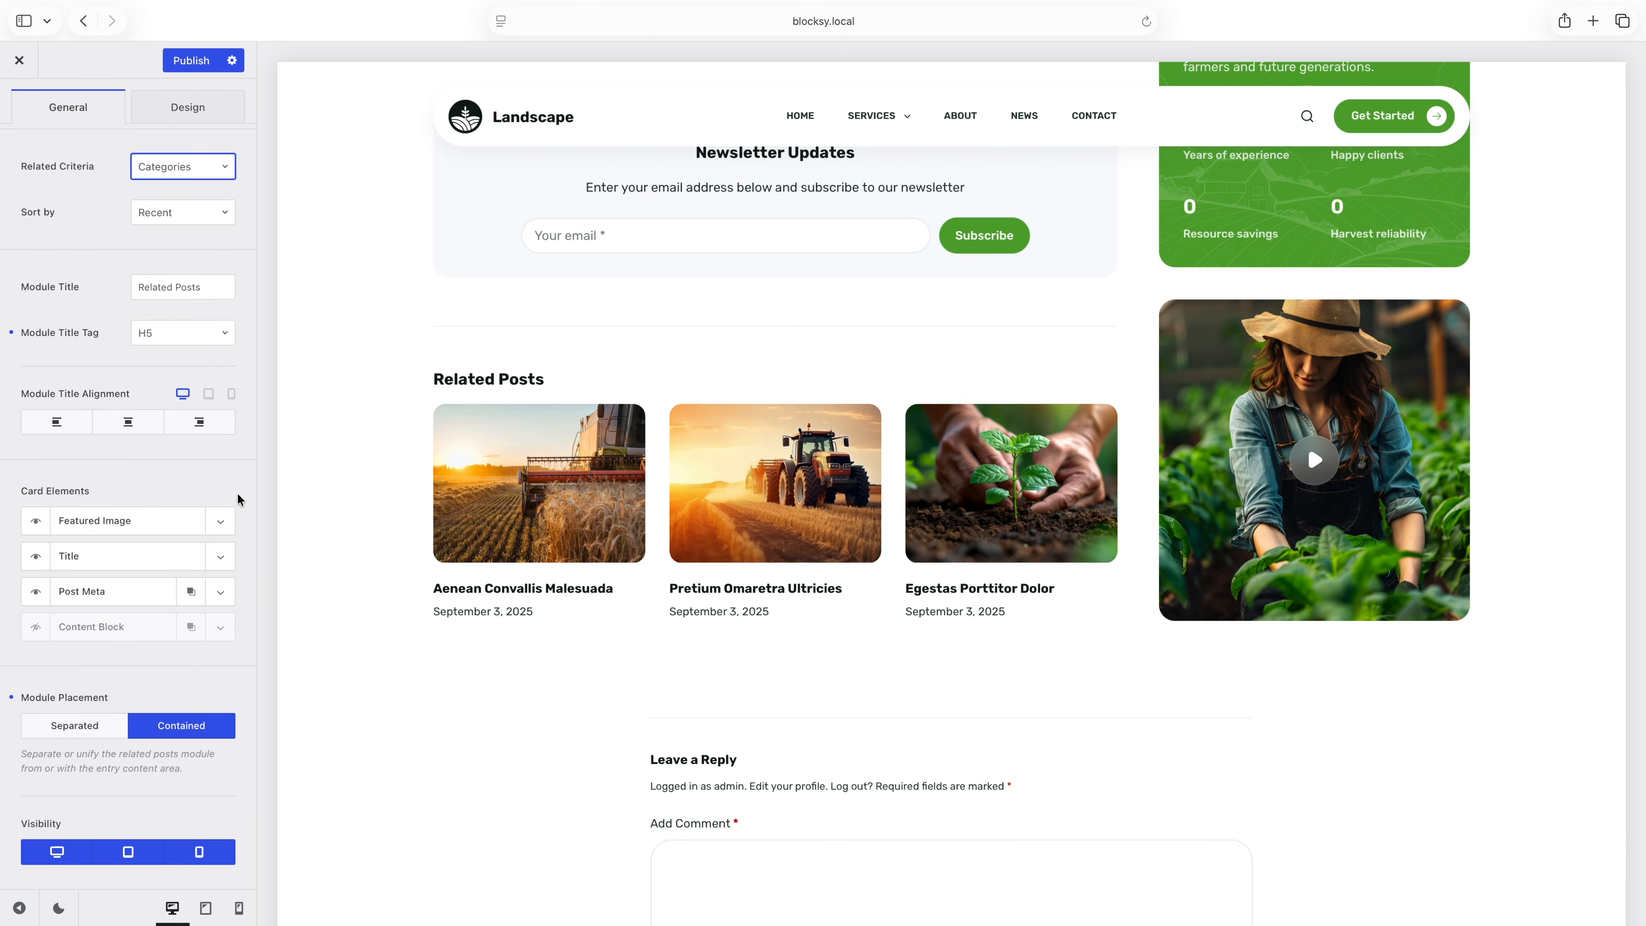
{"action": "scroll", "coordinate": [238, 500], "scroll_direction": "up", "scroll_amount": 5}
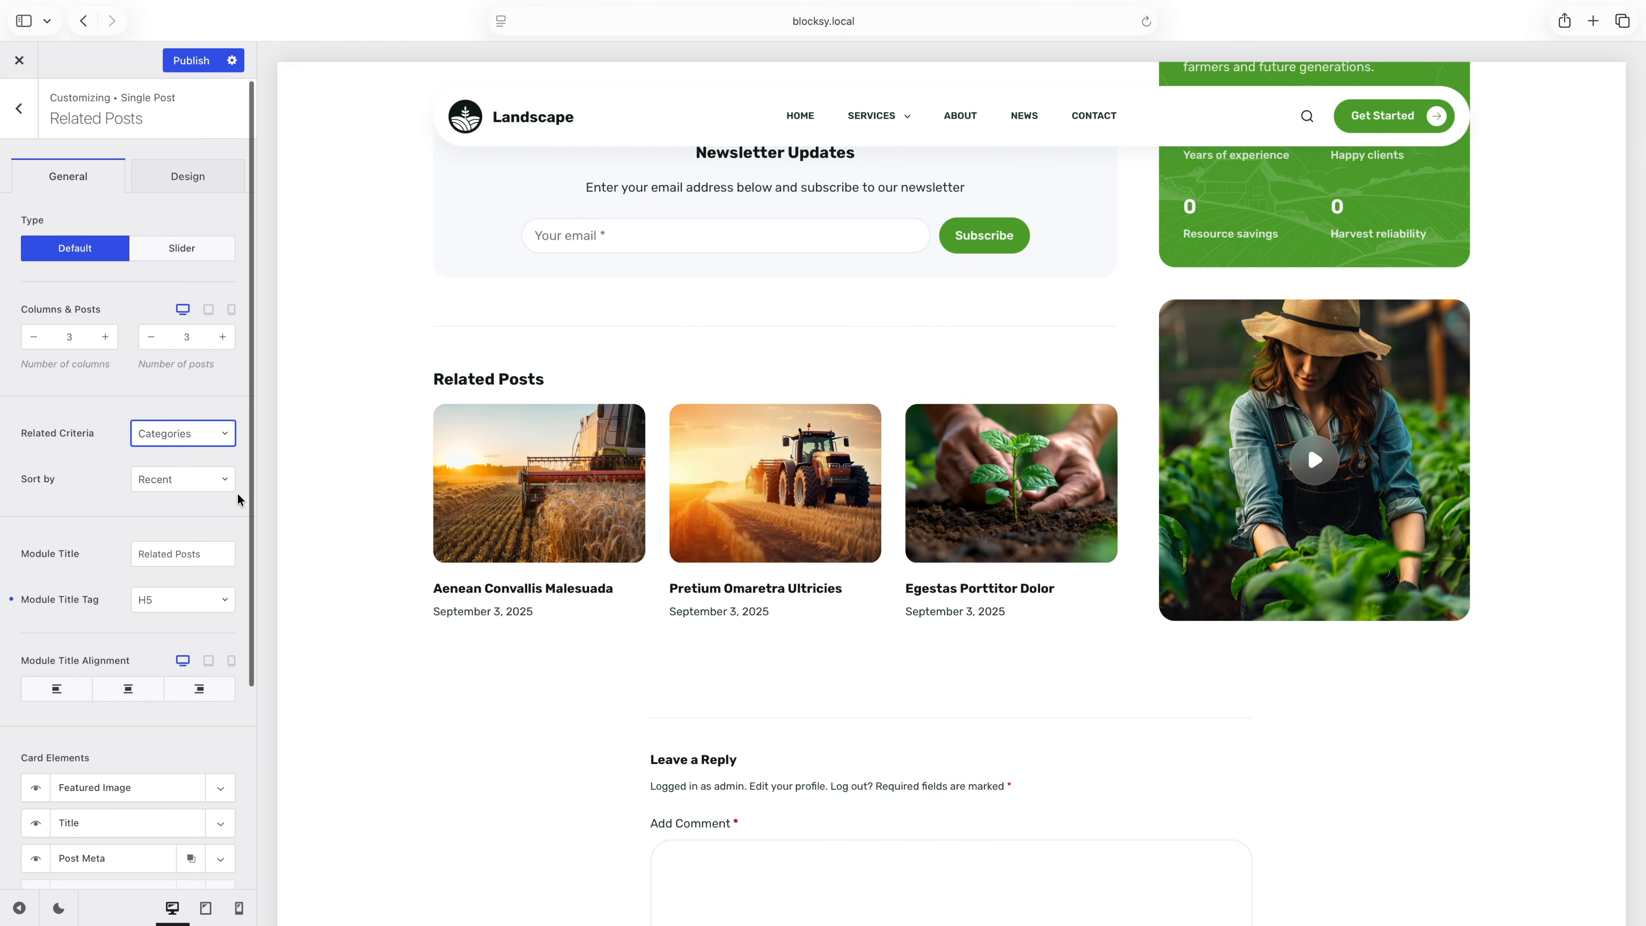
{"action": "left_click", "coordinate": [25, 134]}
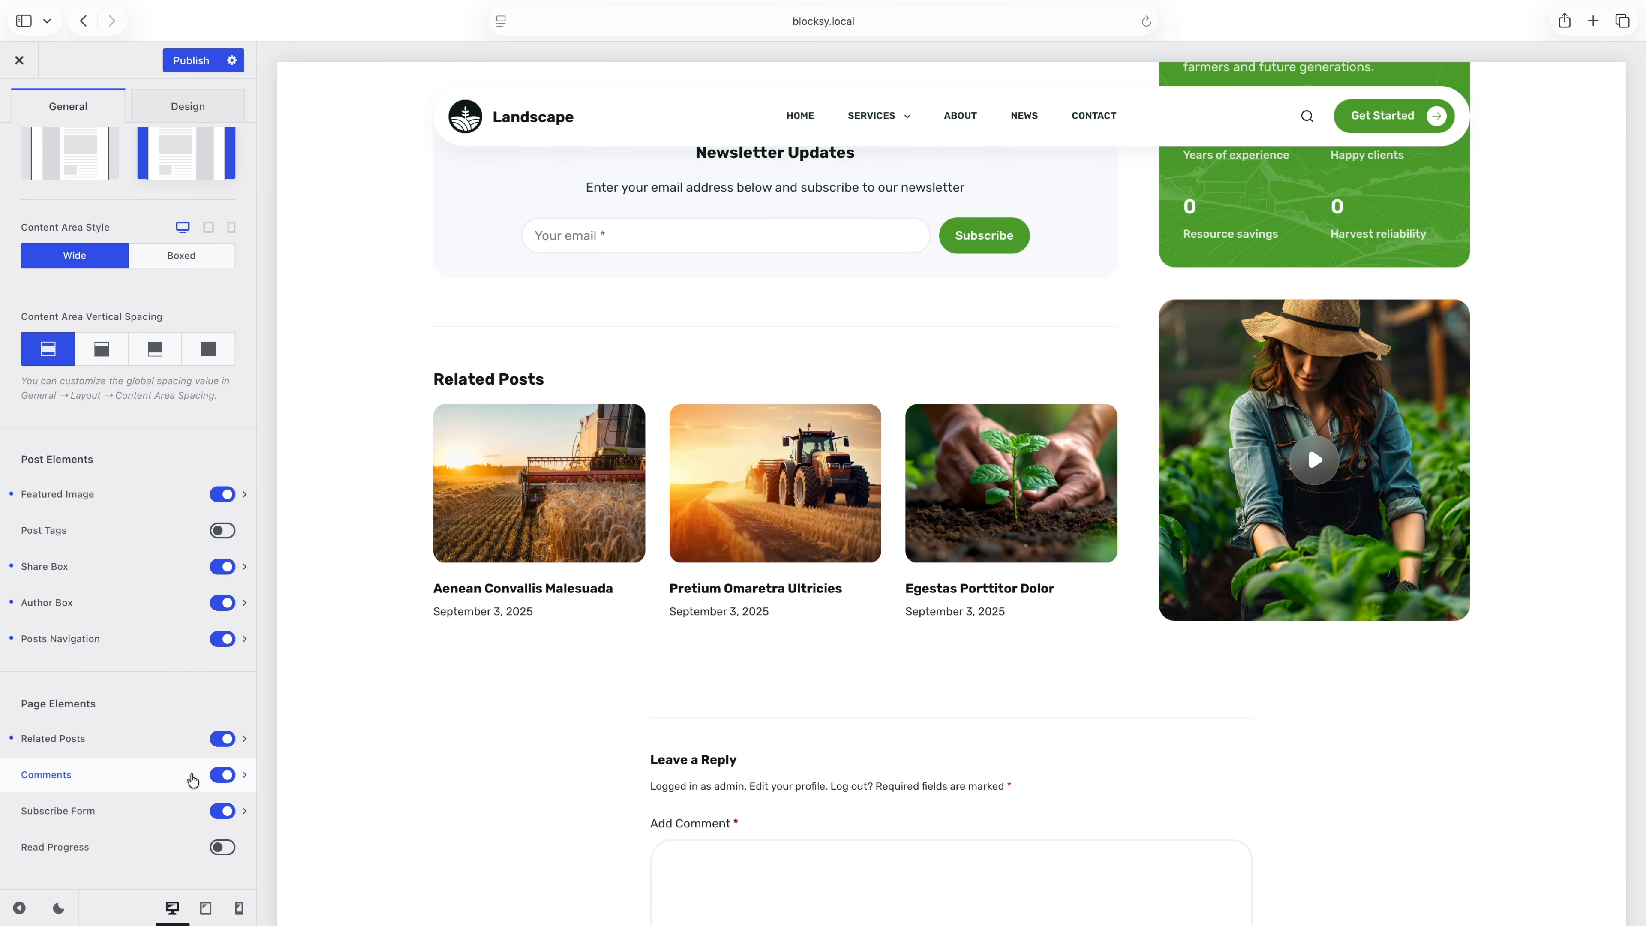
{"action": "left_click", "coordinate": [193, 780]}
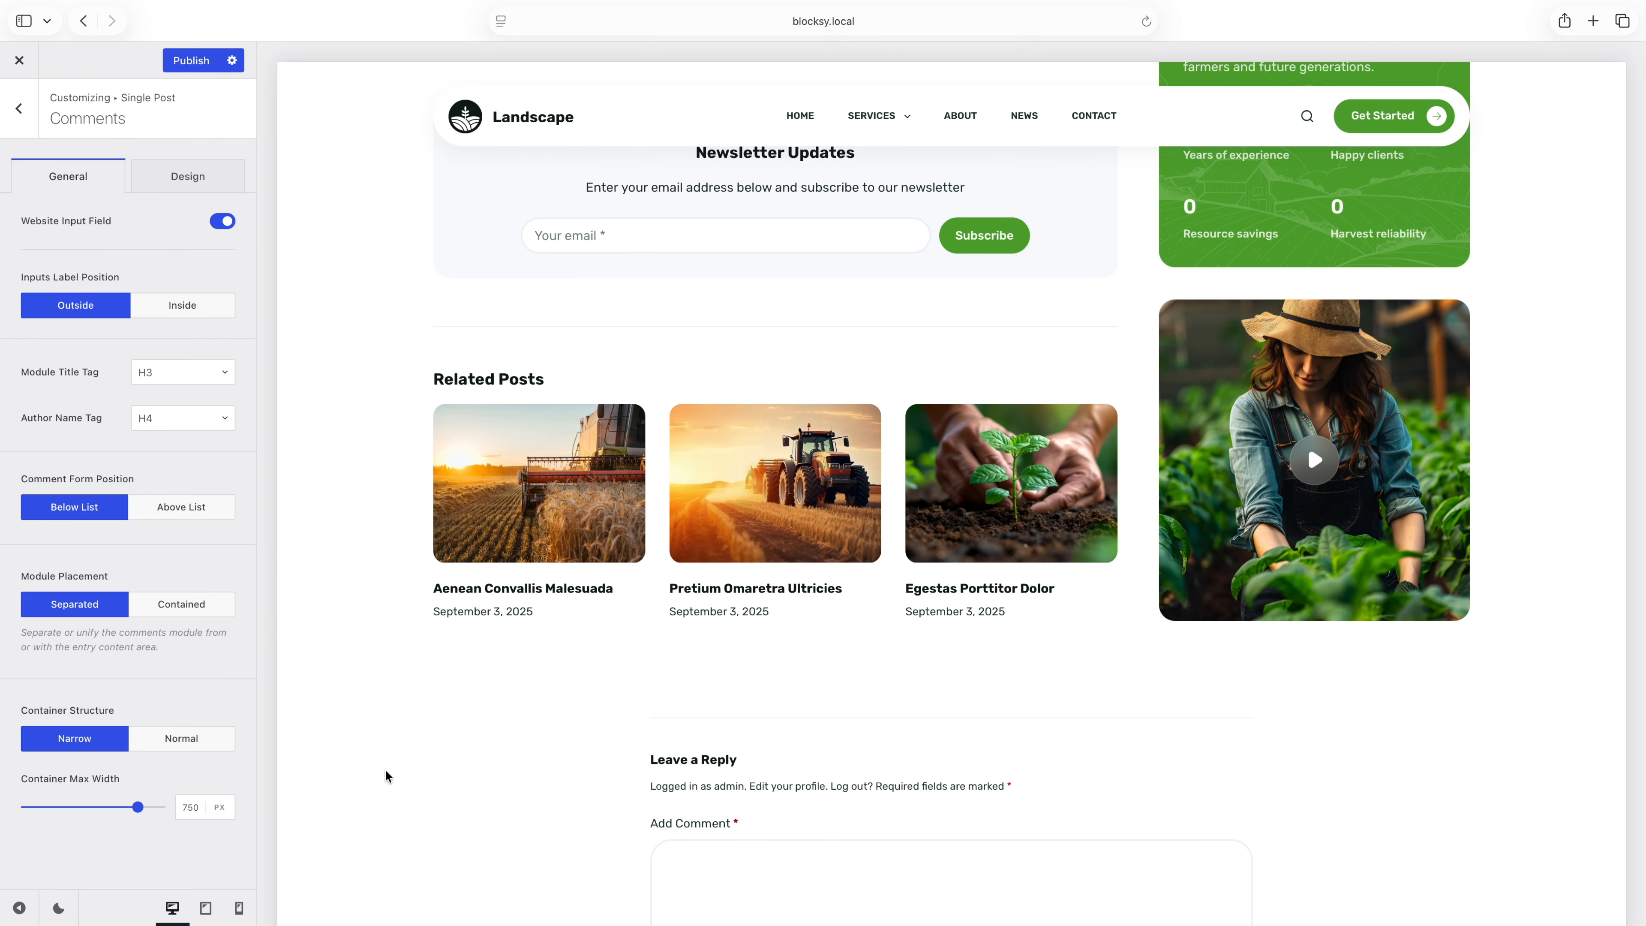
{"action": "scroll", "coordinate": [386, 776], "scroll_direction": "down", "scroll_amount": 4}
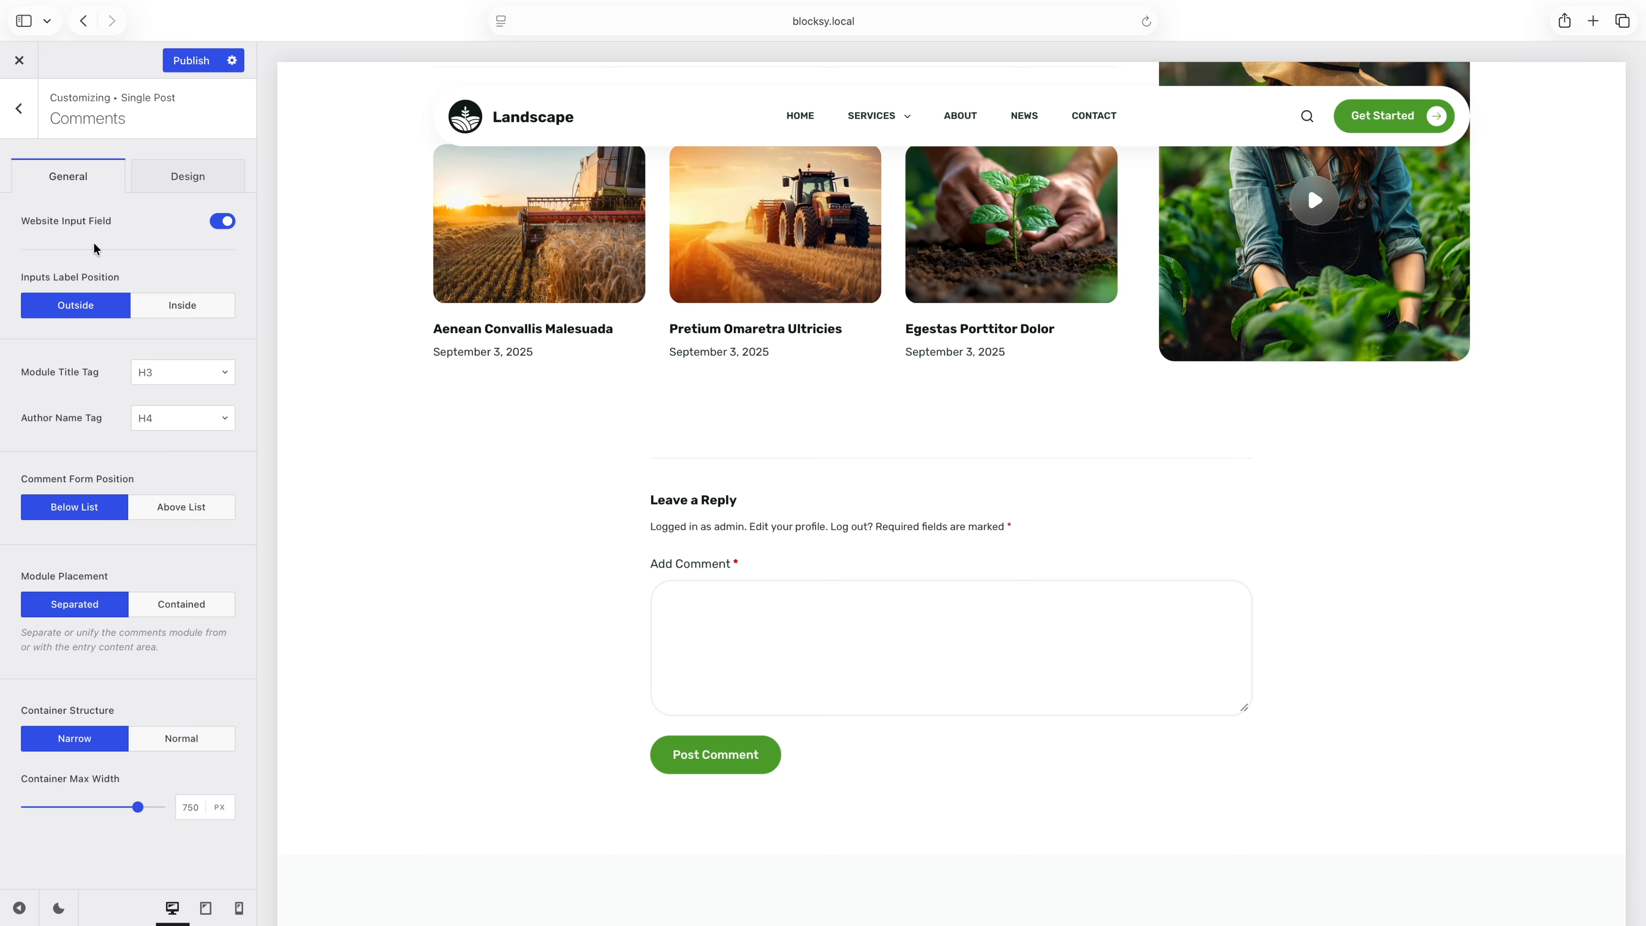
{"action": "left_click", "coordinate": [21, 135]}
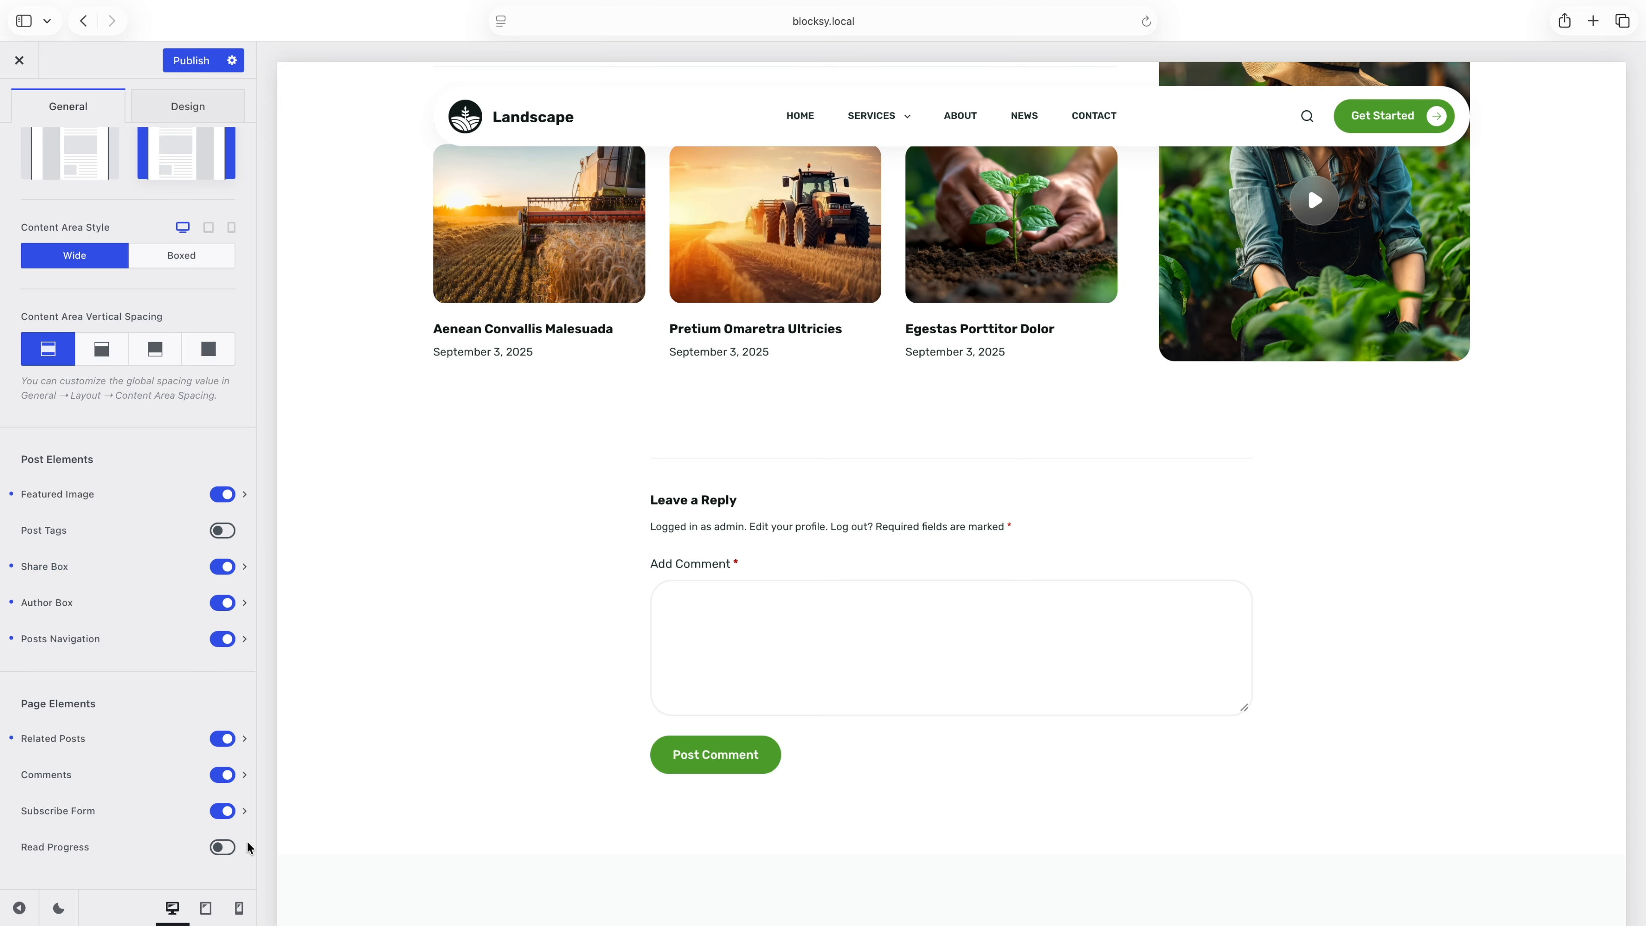
Publish the Single Post changes and close the Customizer.
{"action": "left_click", "coordinate": [179, 67]}
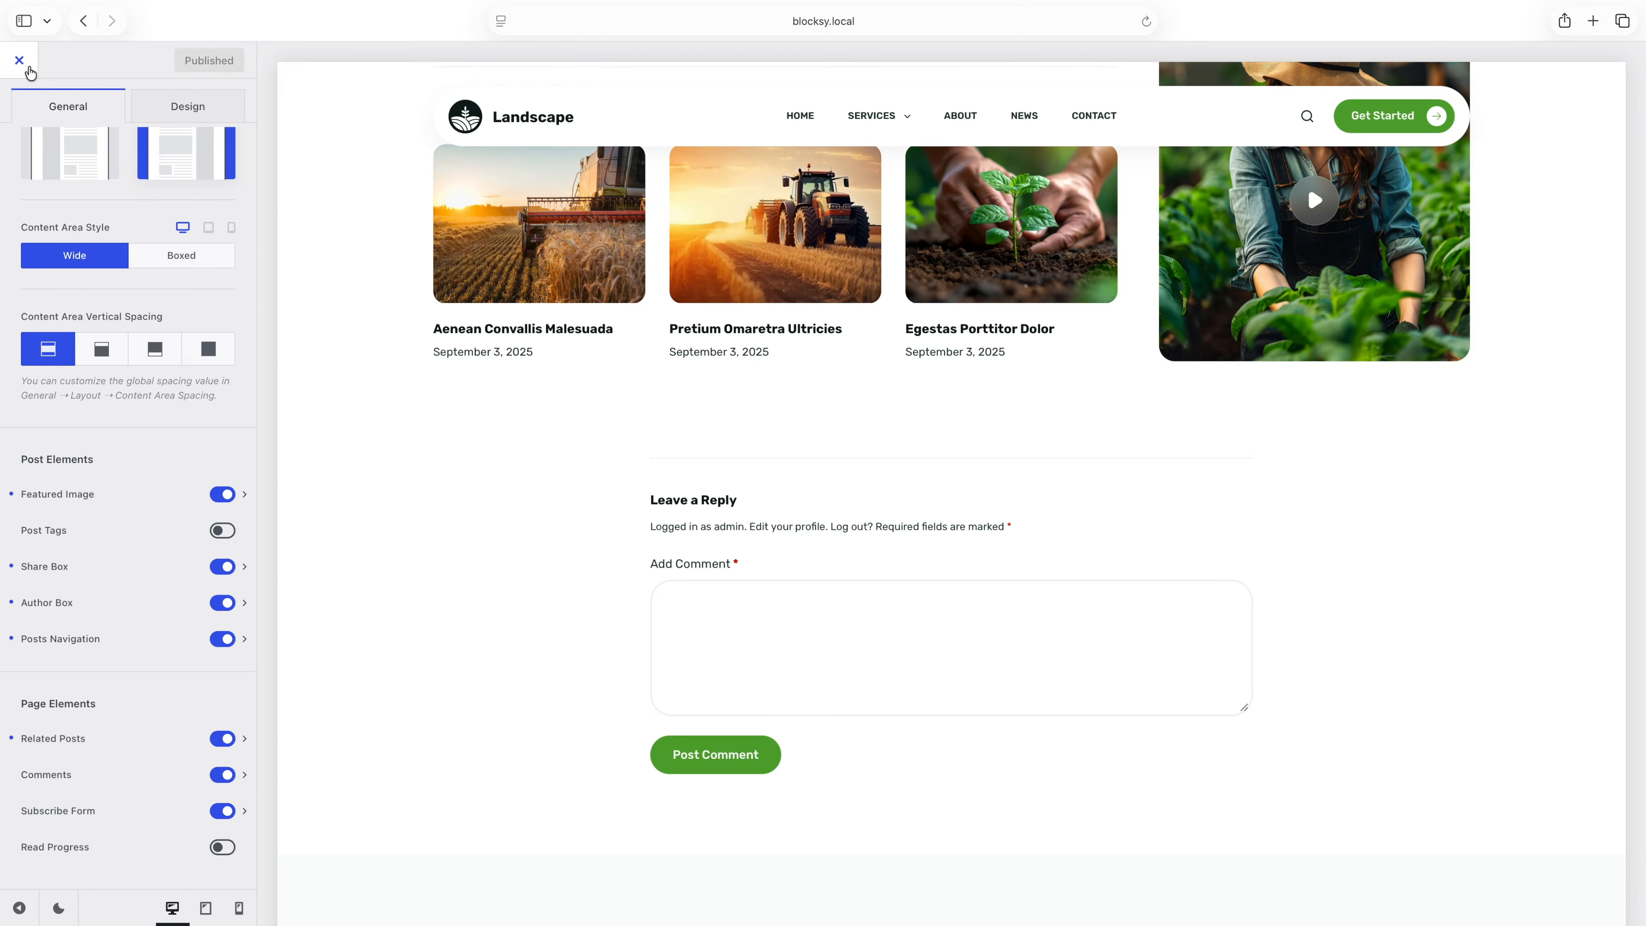
{"action": "left_click", "coordinate": [29, 69]}
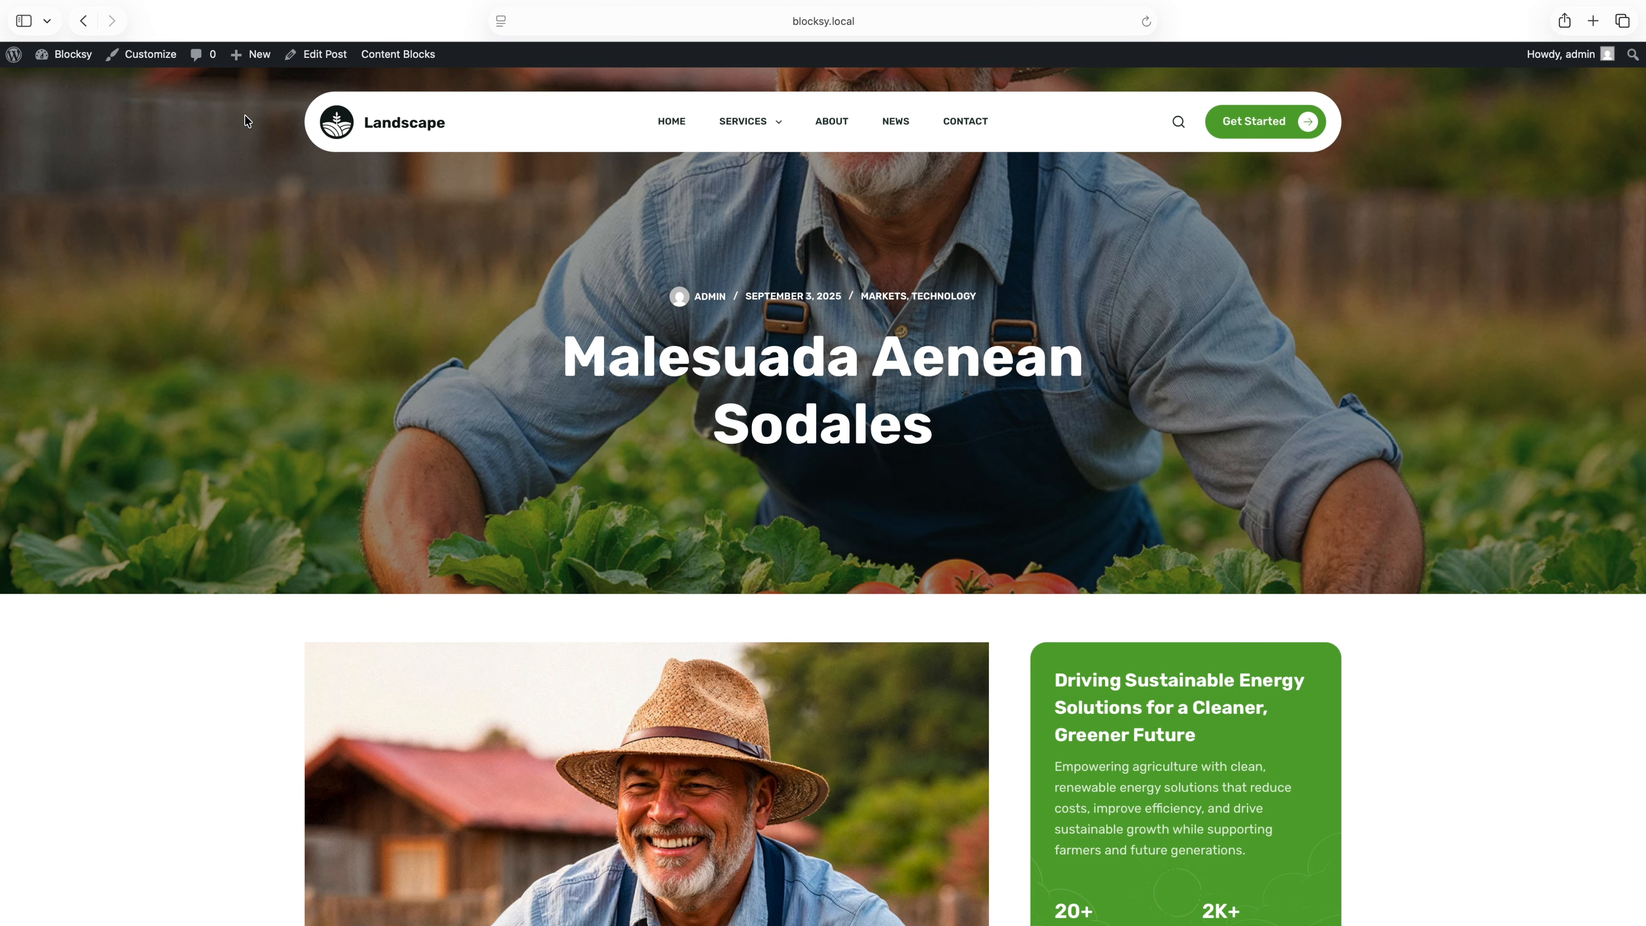
Open the Malesuada Aenean Sodales post for editing and review its individual Blocksy Page Settings.
{"action": "left_click", "coordinate": [334, 55]}
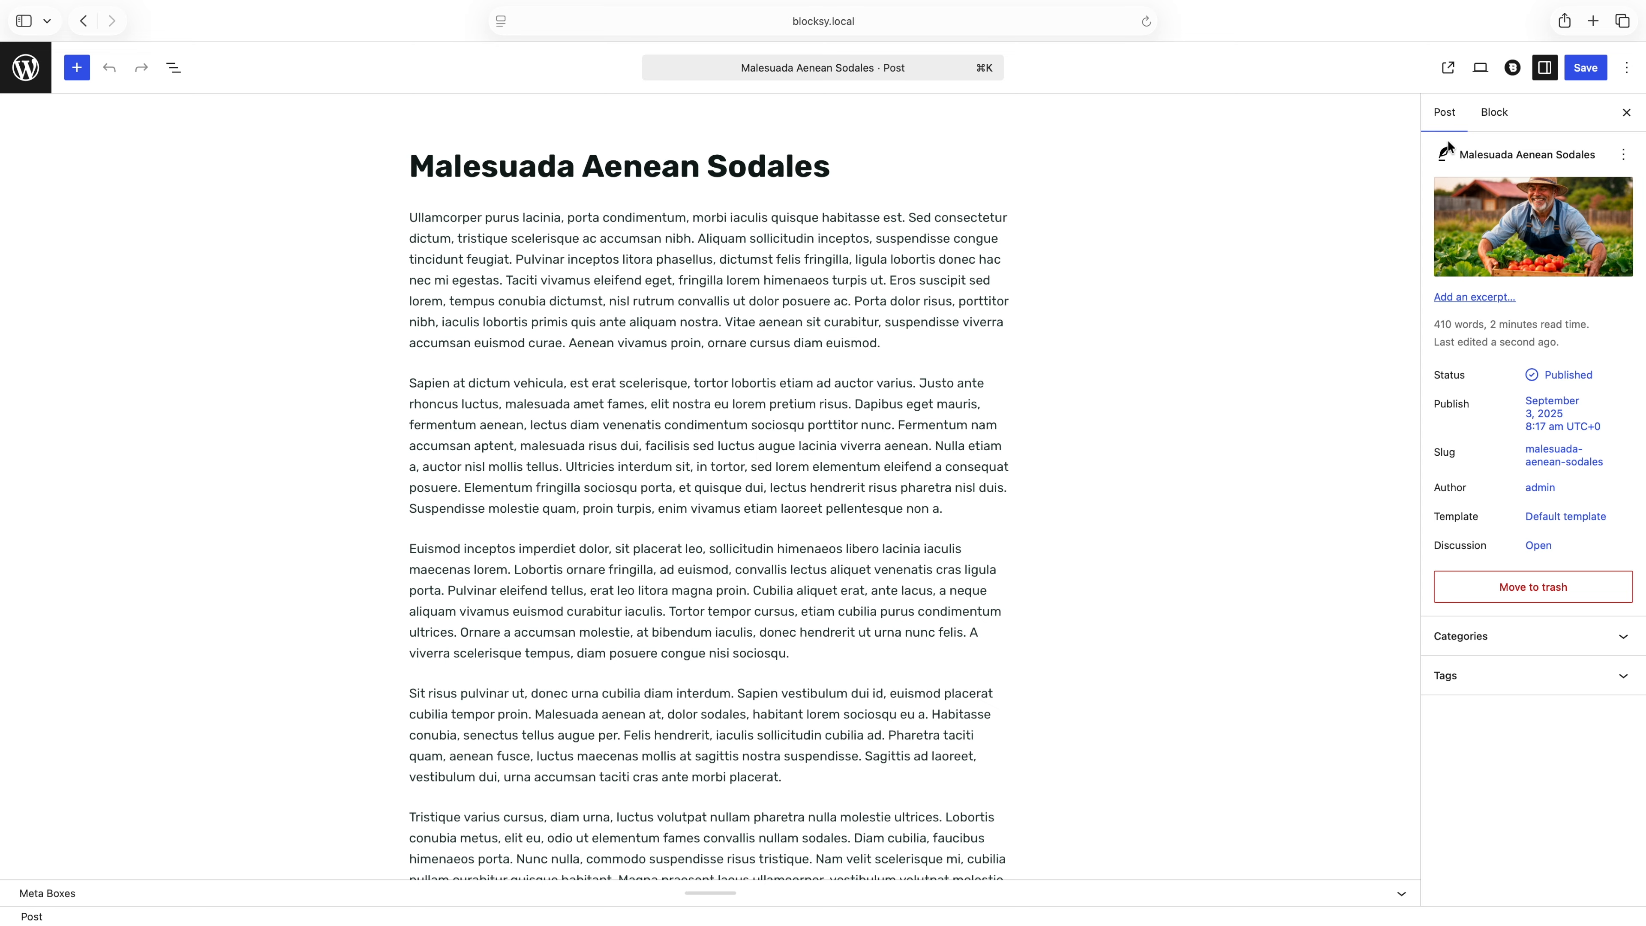
{"action": "left_click", "coordinate": [1513, 70]}
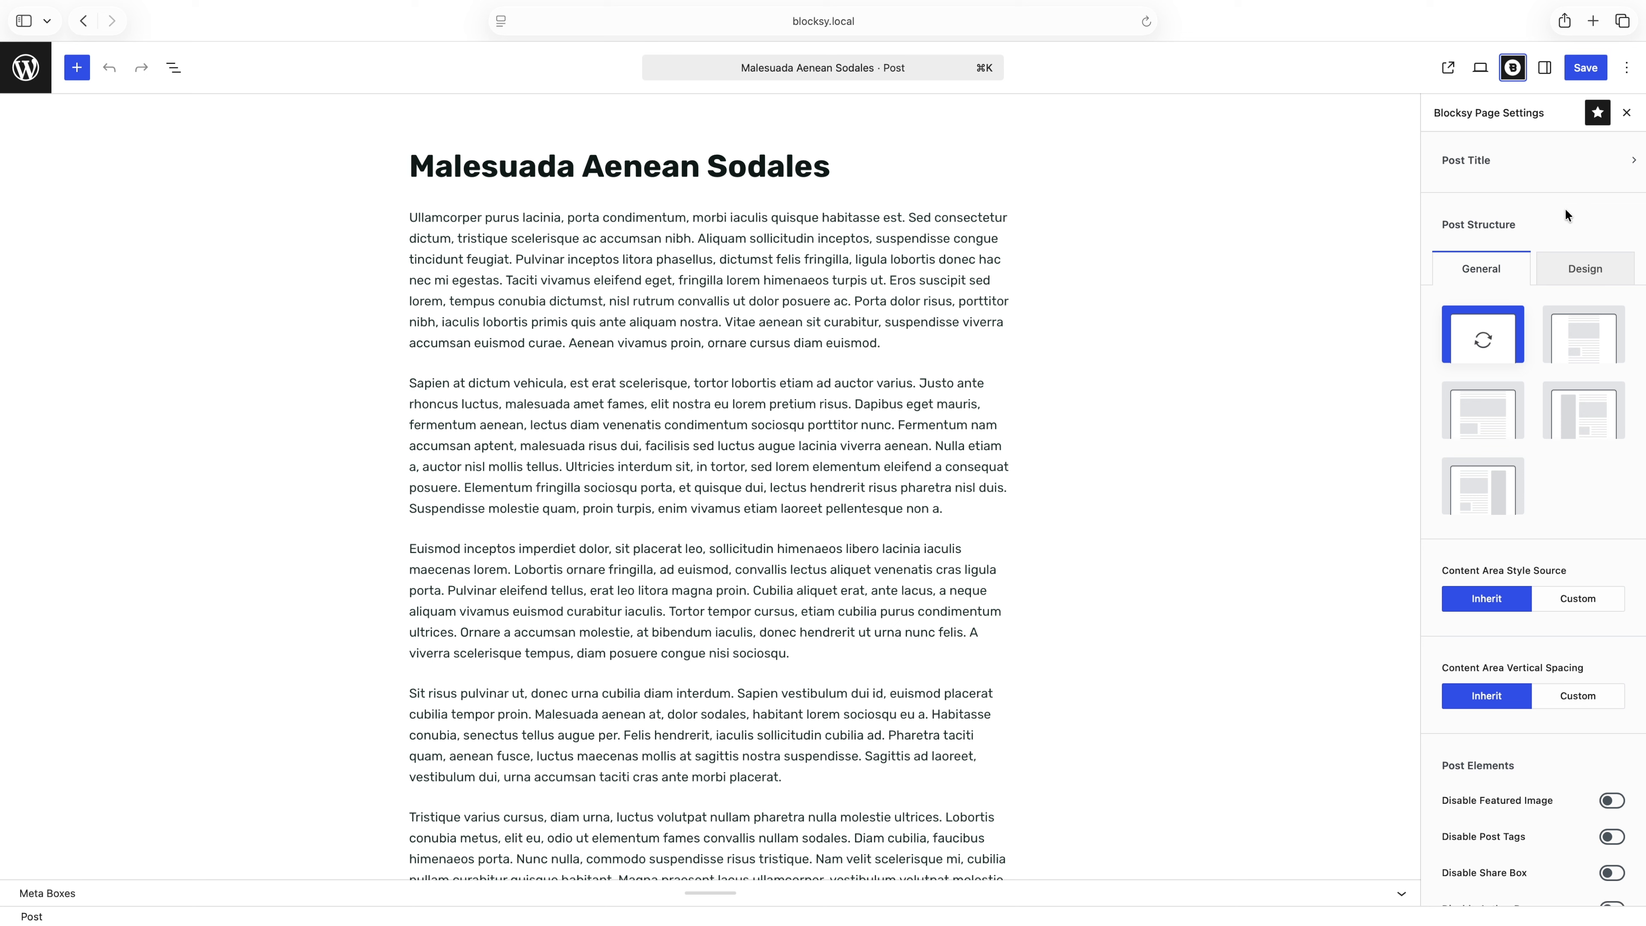
{"action": "scroll", "coordinate": [1566, 212], "scroll_direction": "down", "scroll_amount": 5}
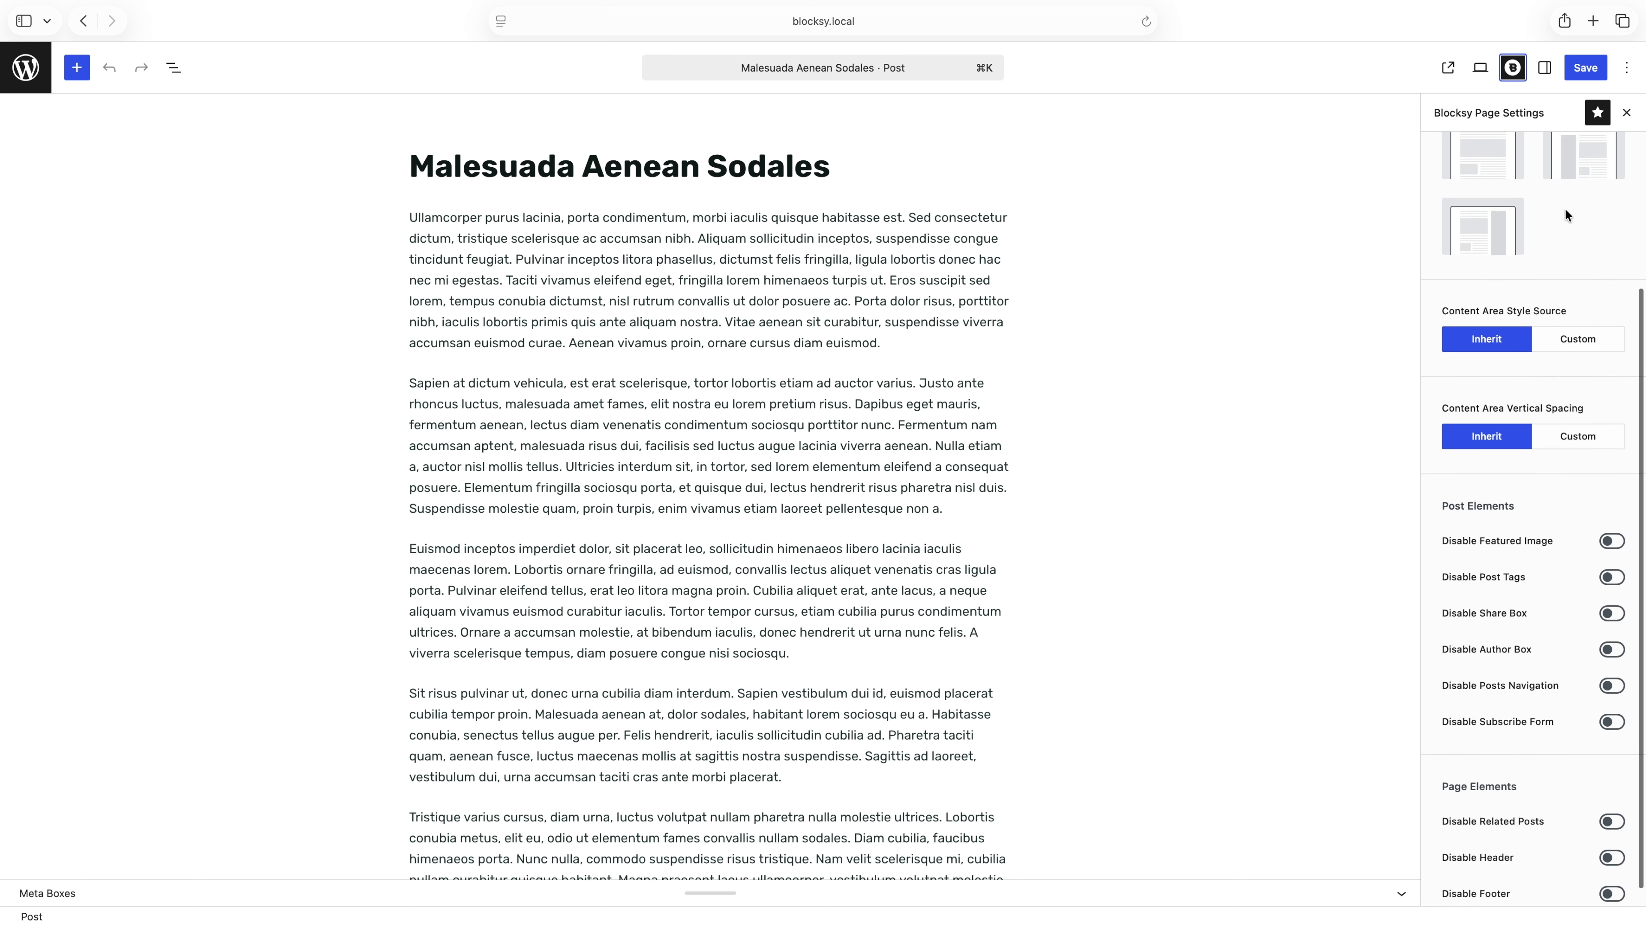